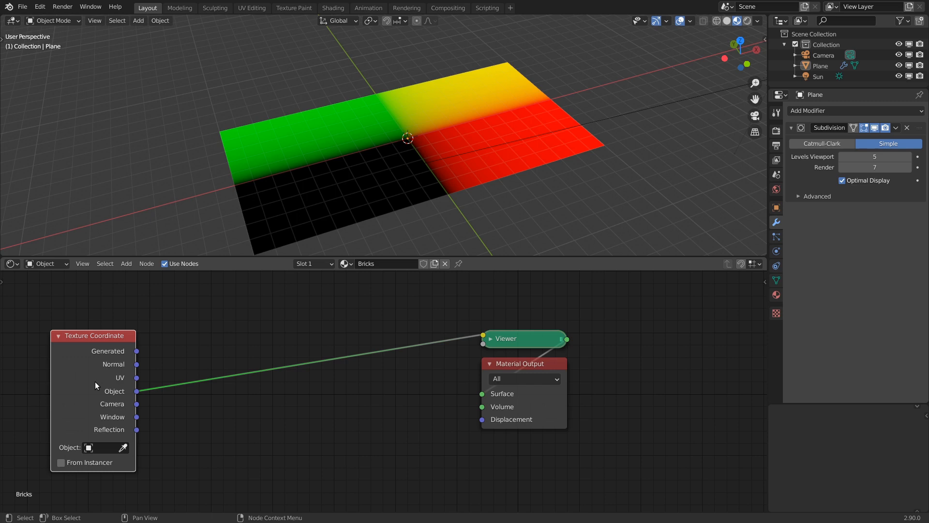
Step: Insert a Separate XYZ node between the Texture Coordinate's Object output and the Viewer, and rearrange the nodes to make room
{"action": "middle_click_drag", "start_coordinate": [94, 385], "coordinate": [178, 388]}
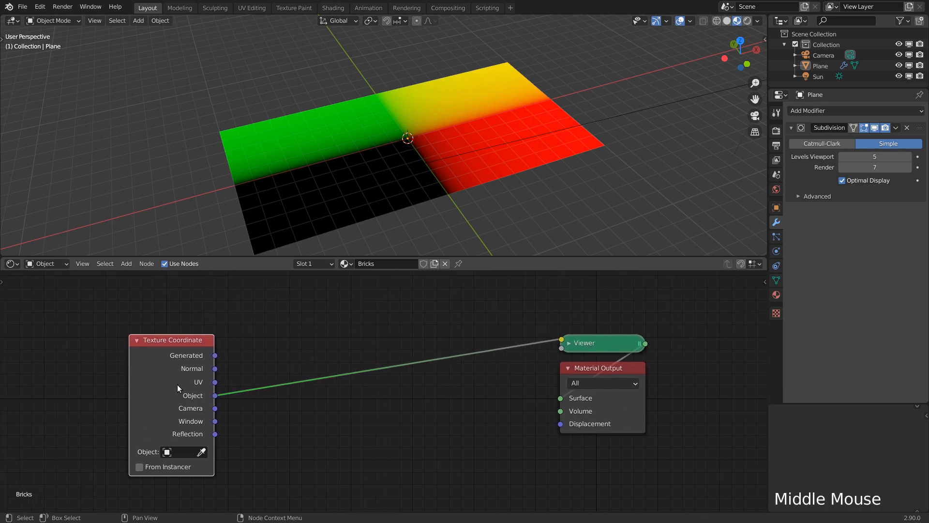
{"action": "key", "text": "shift+a"}
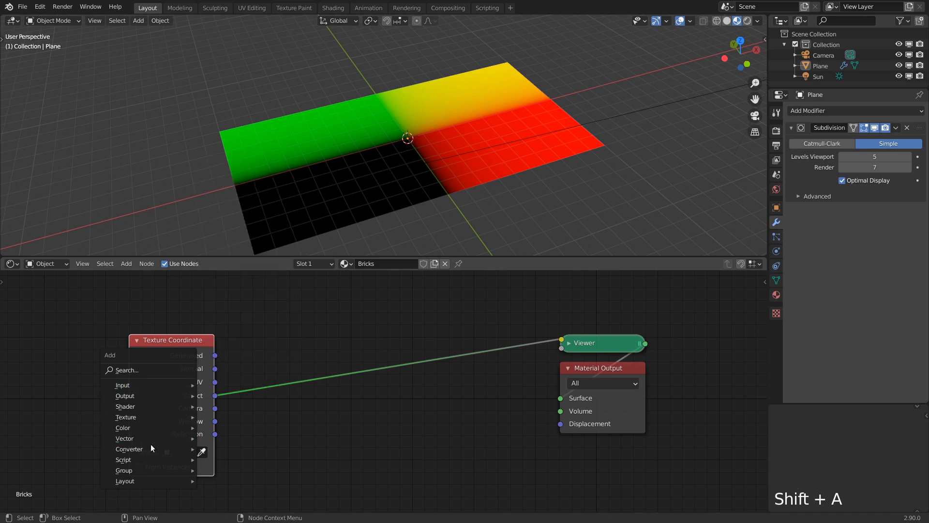
{"action": "mouse_move", "coordinate": [148, 450]}
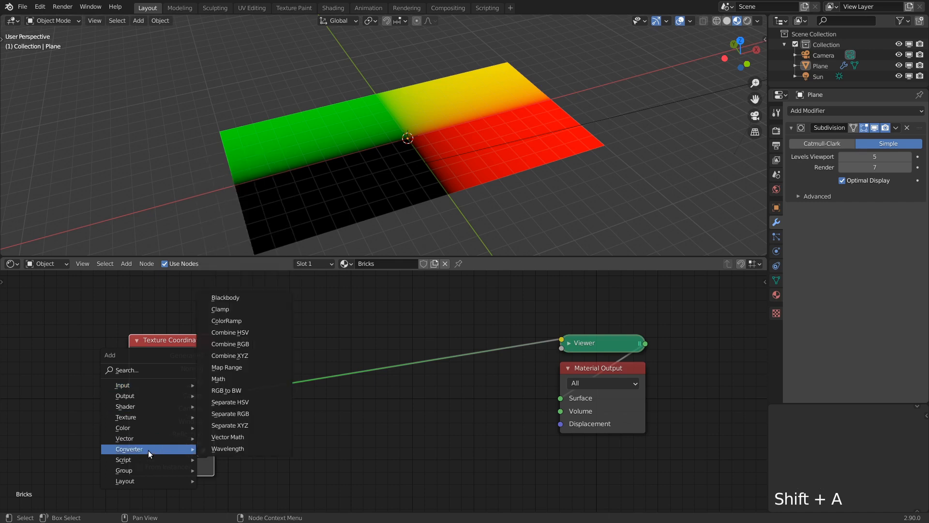
{"action": "left_click", "coordinate": [253, 426]}
{"action": "left_click", "coordinate": [262, 348]}
{"action": "left_click_drag", "start_coordinate": [100, 307], "coordinate": [371, 443]}
{"action": "key", "text": "g"}
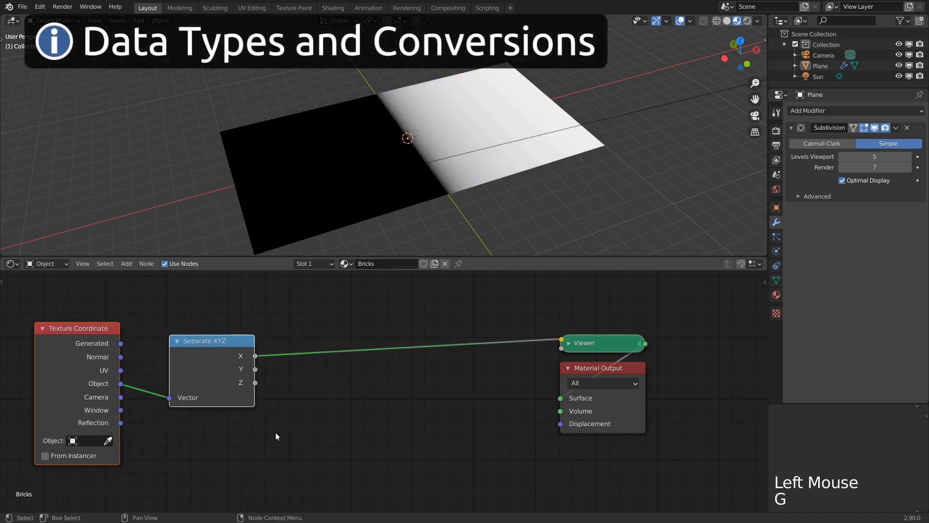
{"action": "left_click", "coordinate": [275, 432]}
Step: Preview the Separate XYZ node's Y, Z and X outputs one after another on the plane
{"action": "left_click", "coordinate": [235, 359], "text": "ctrl+shift"}
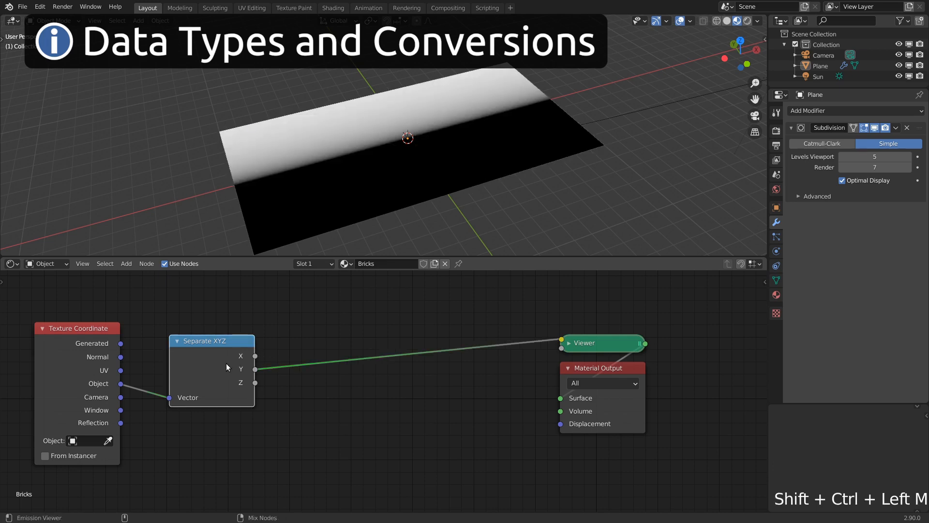
{"action": "left_click", "coordinate": [227, 367], "text": "ctrl+shift"}
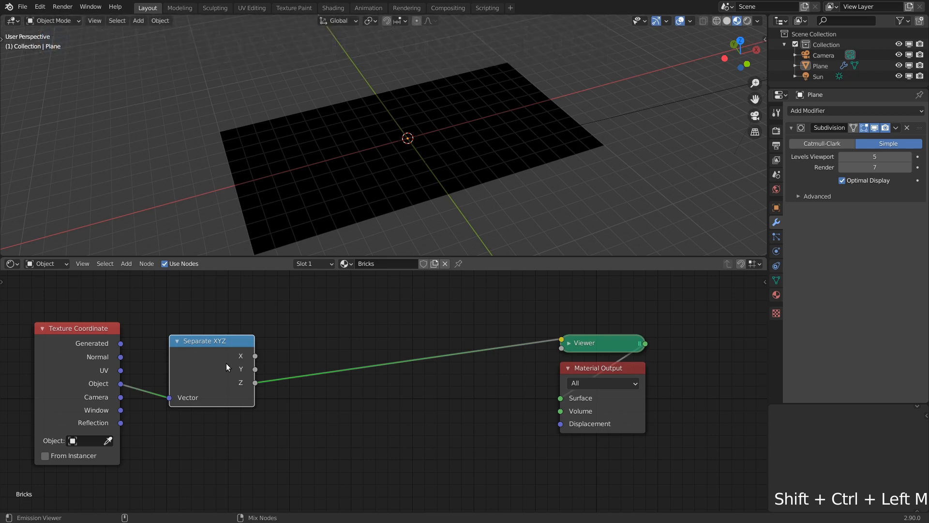
{"action": "left_click", "coordinate": [226, 363], "text": "ctrl+shift"}
Step: Insert a Math node between the Separate XYZ X output and the Viewer, and set its operation to Fraction
{"action": "key", "text": "shift+a"}
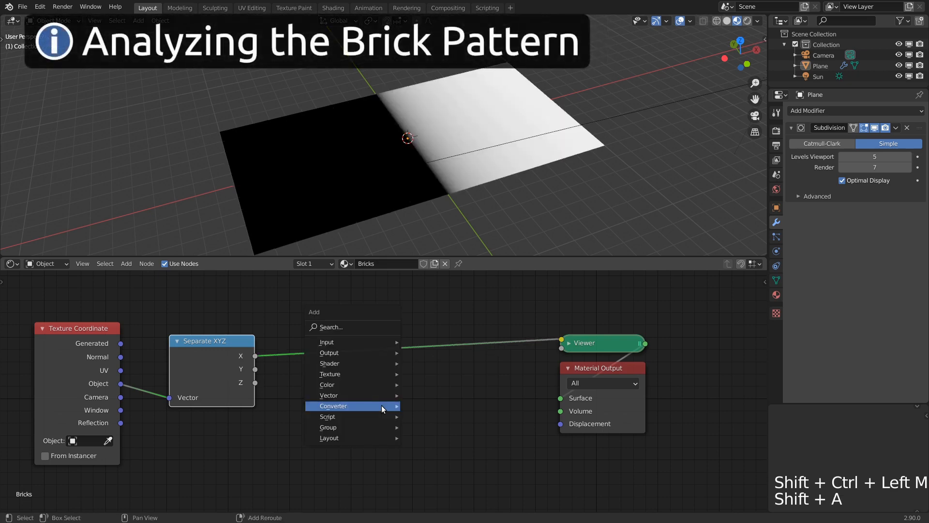
{"action": "mouse_move", "coordinate": [381, 405]}
{"action": "left_click", "coordinate": [431, 336]}
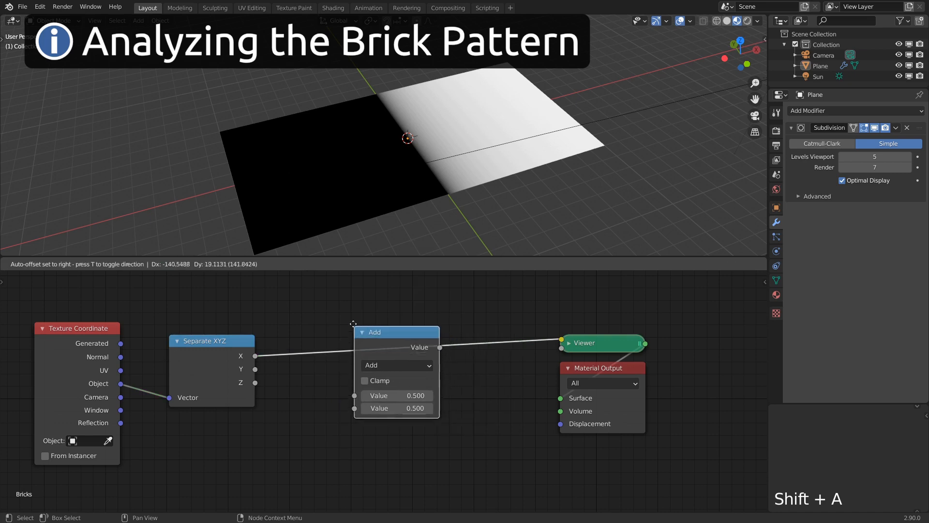
{"action": "left_click", "coordinate": [352, 319]}
{"action": "left_click", "coordinate": [387, 358]}
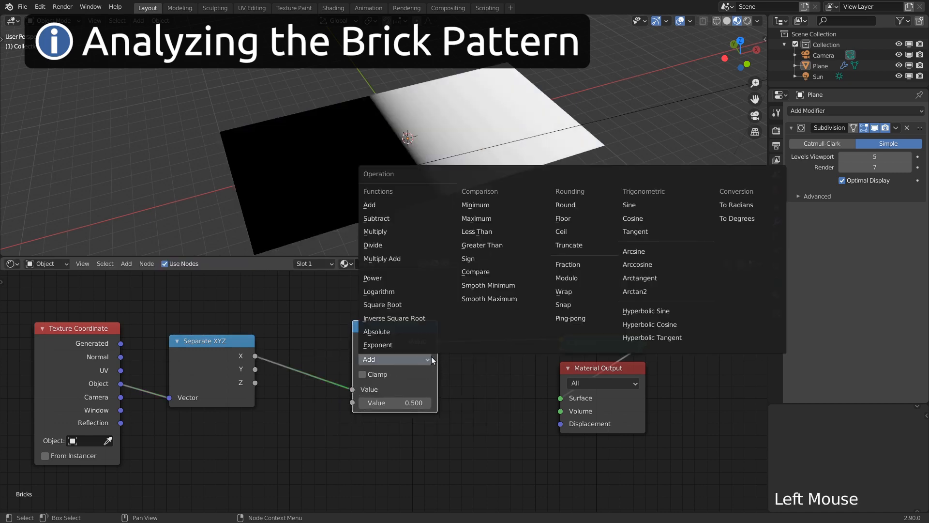
{"action": "left_click", "coordinate": [579, 263]}
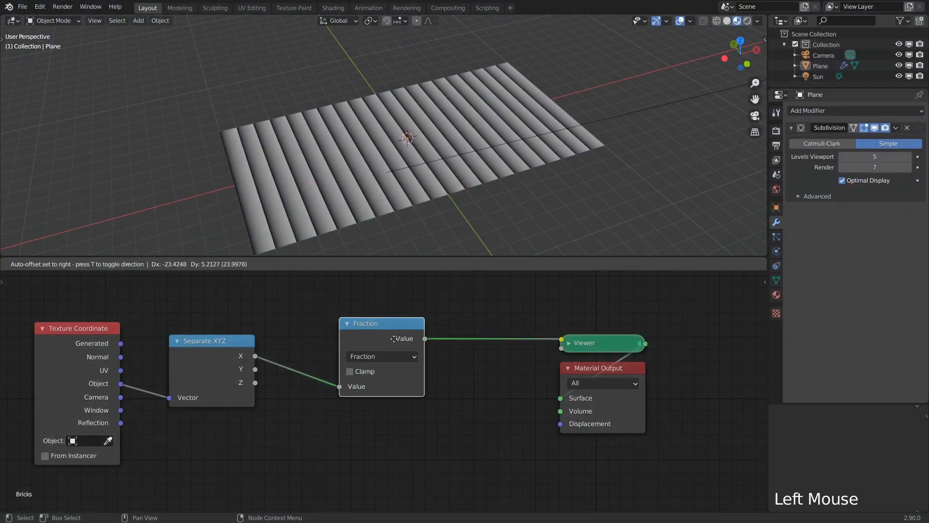
Step: Duplicate the Fraction node below the original, feed it from the Separate XYZ Y output, and preview it
{"action": "left_click_drag", "start_coordinate": [395, 339], "coordinate": [342, 306]}
{"action": "key", "text": "shift+d"}
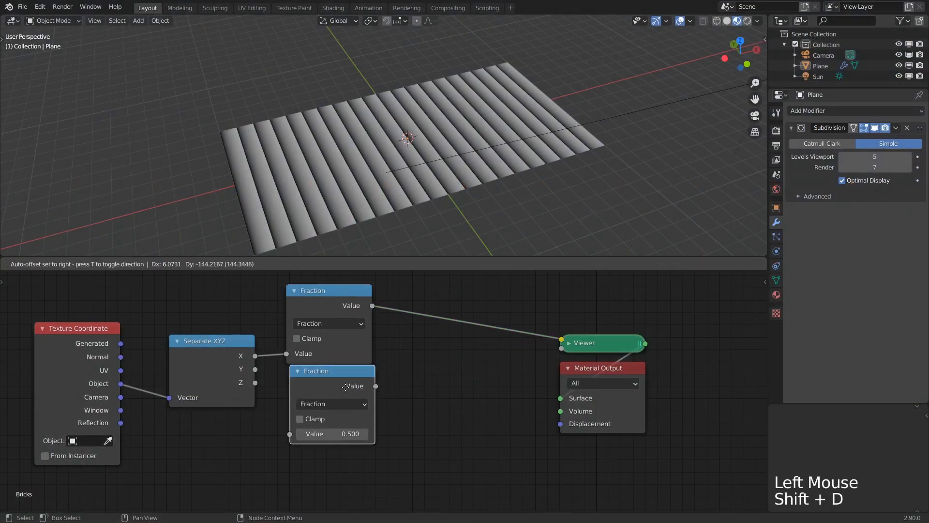
{"action": "left_click", "coordinate": [344, 396]}
{"action": "left_click_drag", "start_coordinate": [254, 370], "coordinate": [296, 441]}
{"action": "left_click", "coordinate": [349, 387], "text": "ctrl+shift"}
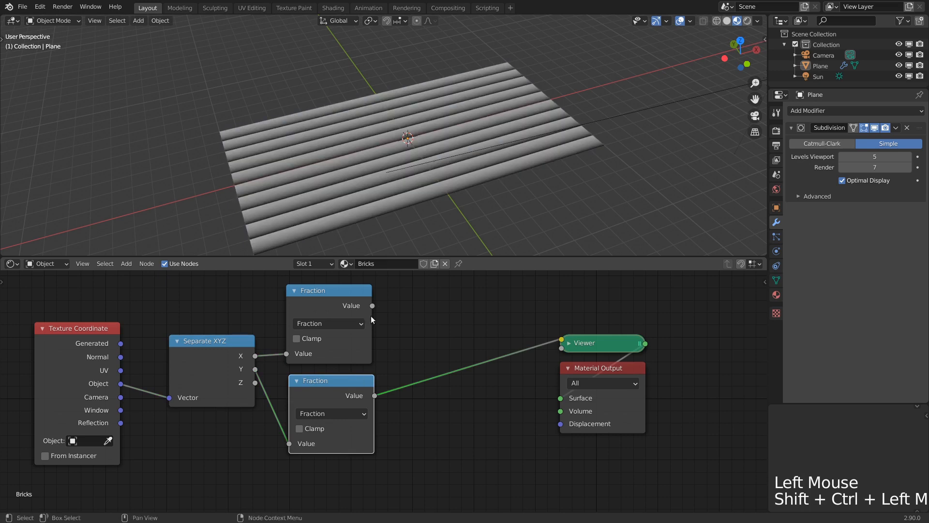
Step: Insert a Combine XYZ node before the Viewer, with the X fraction feeding X and the Y fraction feeding Y
{"action": "left_click", "coordinate": [370, 316], "text": "ctrl+shift"}
{"action": "key", "text": "shift+a"}
{"action": "mouse_move", "coordinate": [434, 356]}
{"action": "left_click", "coordinate": [484, 263]}
{"action": "left_click", "coordinate": [464, 347]}
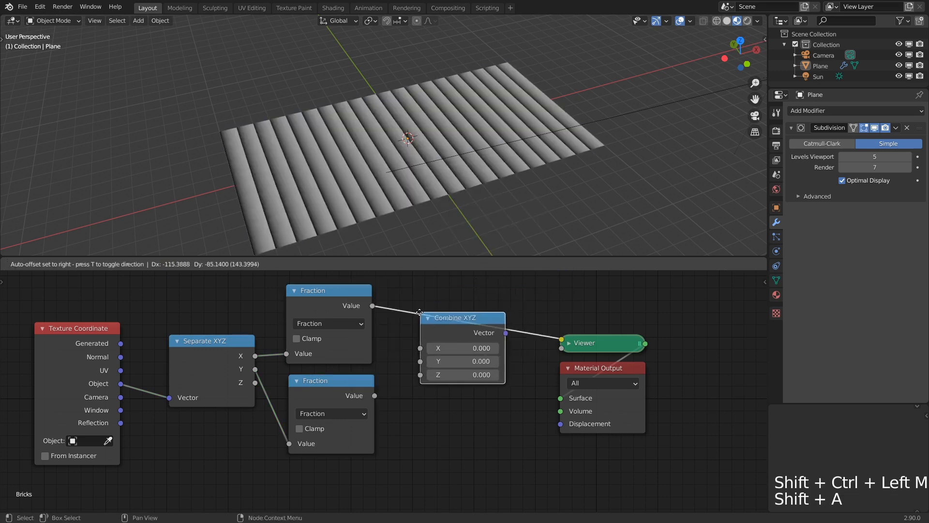
{"action": "left_click_drag", "start_coordinate": [375, 393], "coordinate": [421, 360]}
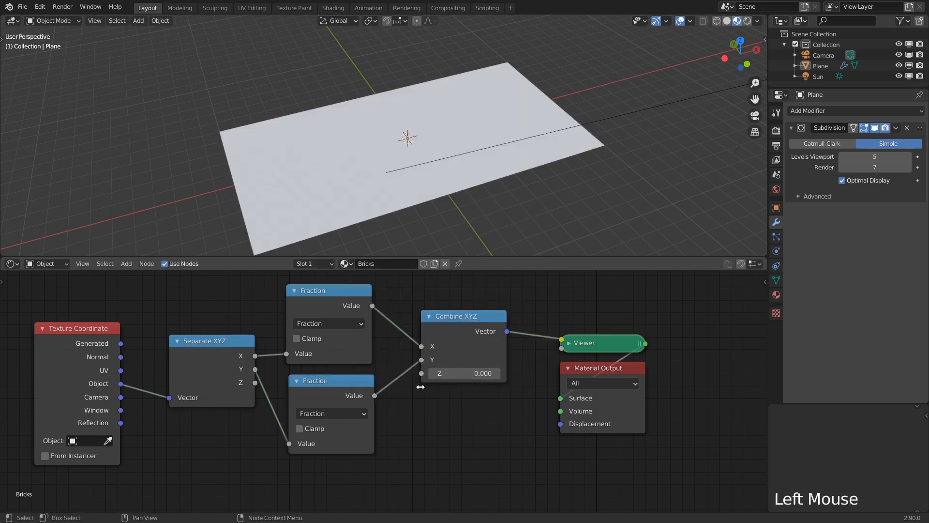
{"action": "middle_click_drag", "start_coordinate": [463, 150], "coordinate": [437, 217]}
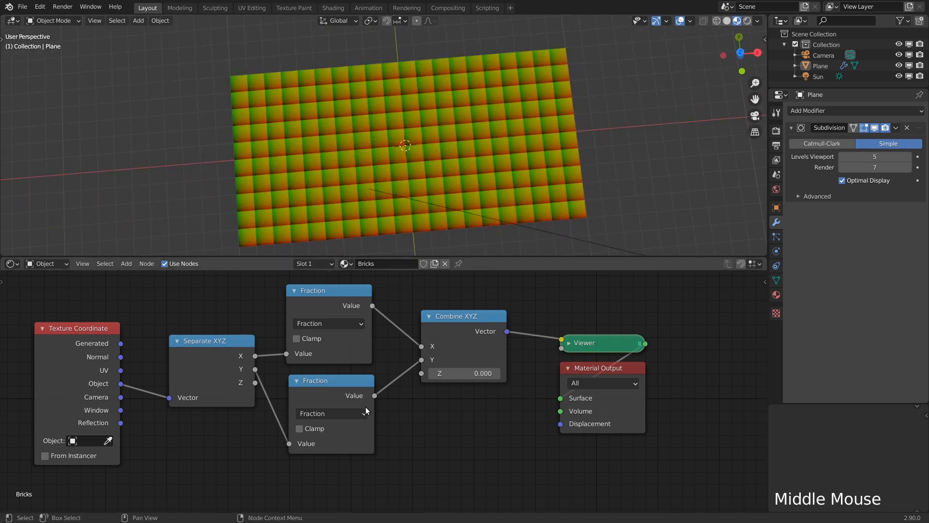
Step: Delete the Separate XYZ, both Fraction and Combine XYZ nodes while keeping the Object output connected to the Viewer
{"action": "scroll", "coordinate": [365, 407], "scroll_direction": "down", "scroll_amount": 2}
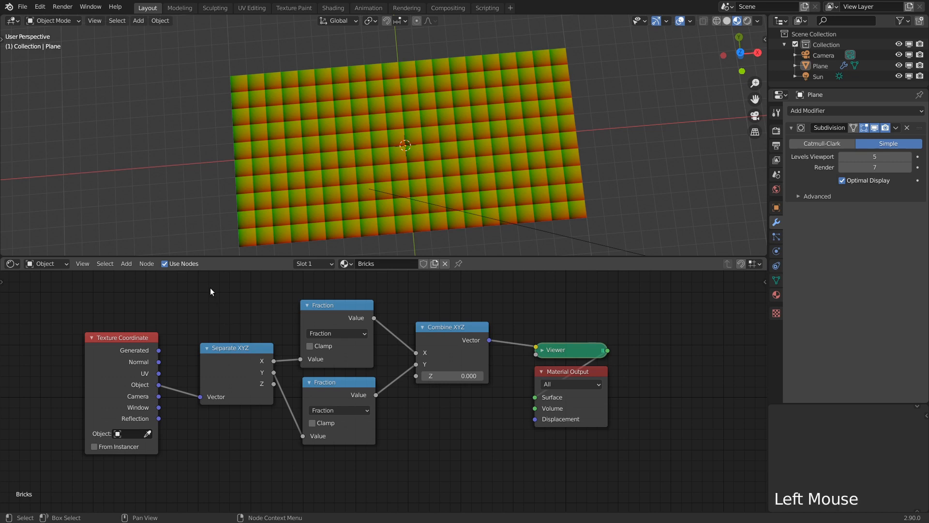
{"action": "left_click_drag", "start_coordinate": [210, 287], "coordinate": [462, 453]}
{"action": "key", "text": "ctrl+x"}
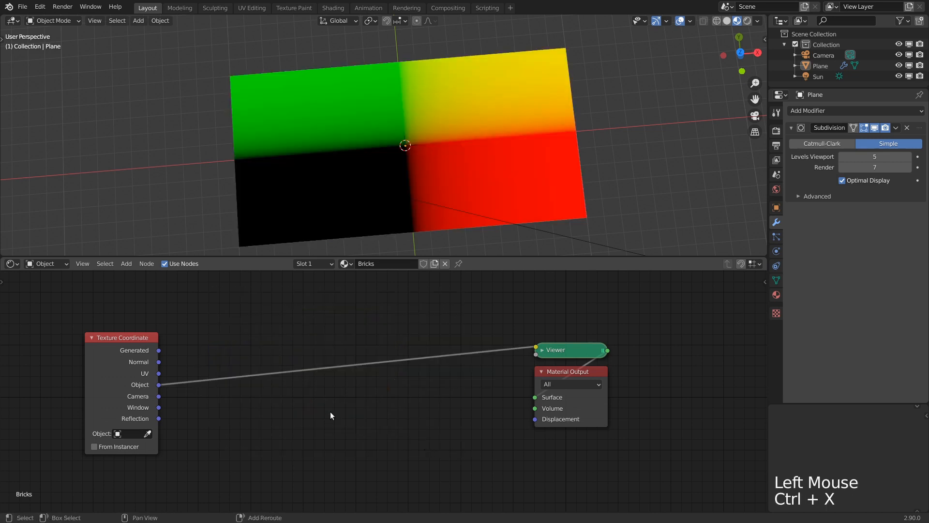
Step: Insert a Vector Math node set to Fraction between the Object output and the Viewer, placing it closer to Texture Coordinate
{"action": "key", "text": "shift+a"}
{"action": "left_click", "coordinate": [376, 400]}
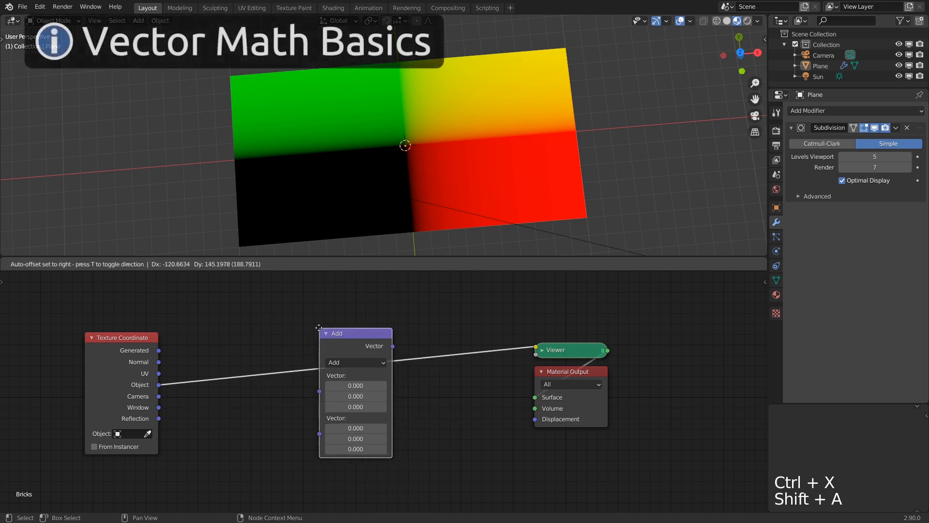
{"action": "left_click", "coordinate": [344, 356]}
{"action": "left_click", "coordinate": [363, 361]}
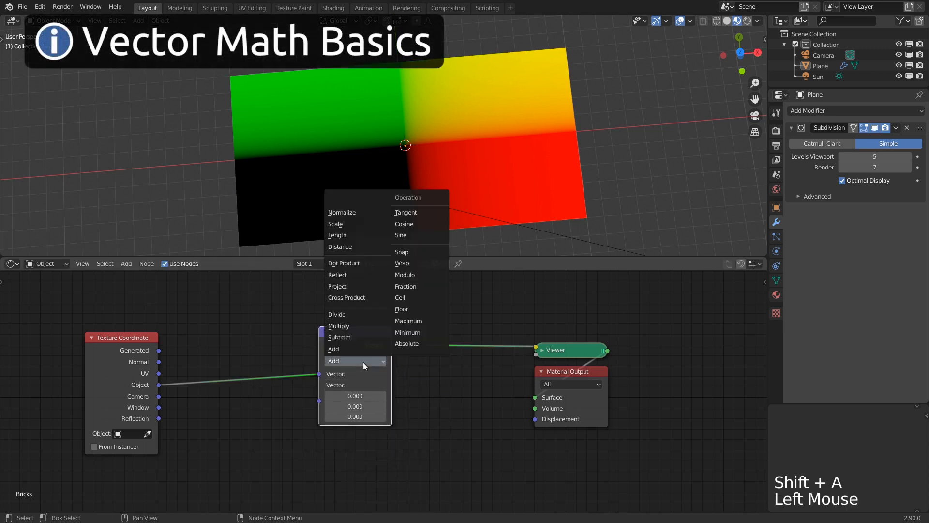
{"action": "left_click", "coordinate": [418, 286]}
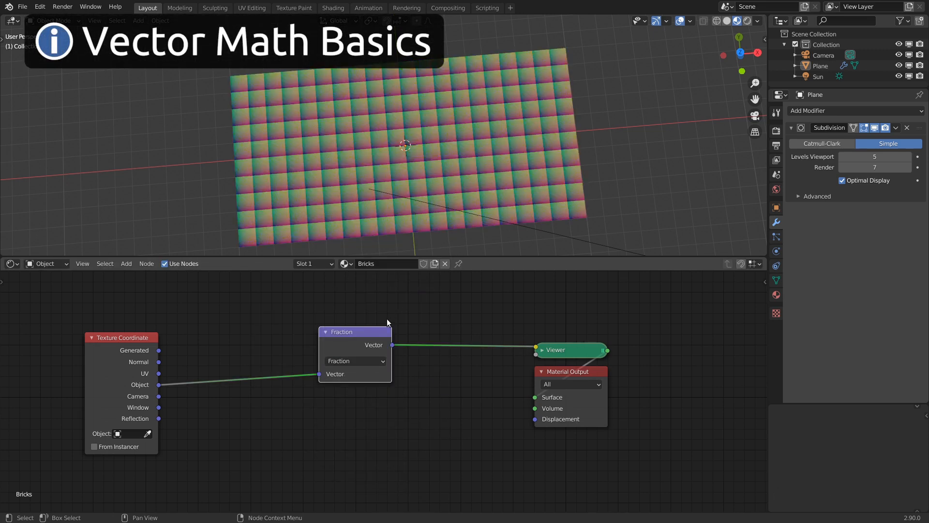
{"action": "left_click_drag", "start_coordinate": [361, 344], "coordinate": [314, 363]}
{"action": "middle_click_drag", "start_coordinate": [364, 195], "coordinate": [376, 145]}
{"action": "left_click_drag", "start_coordinate": [334, 361], "coordinate": [284, 360]}
Step: Insert a Separate XYZ node between the vector Fraction node and the Viewer
{"action": "key", "text": "shift+a"}
{"action": "mouse_move", "coordinate": [377, 336]}
{"action": "left_click", "coordinate": [451, 464]}
{"action": "left_click", "coordinate": [382, 337]}
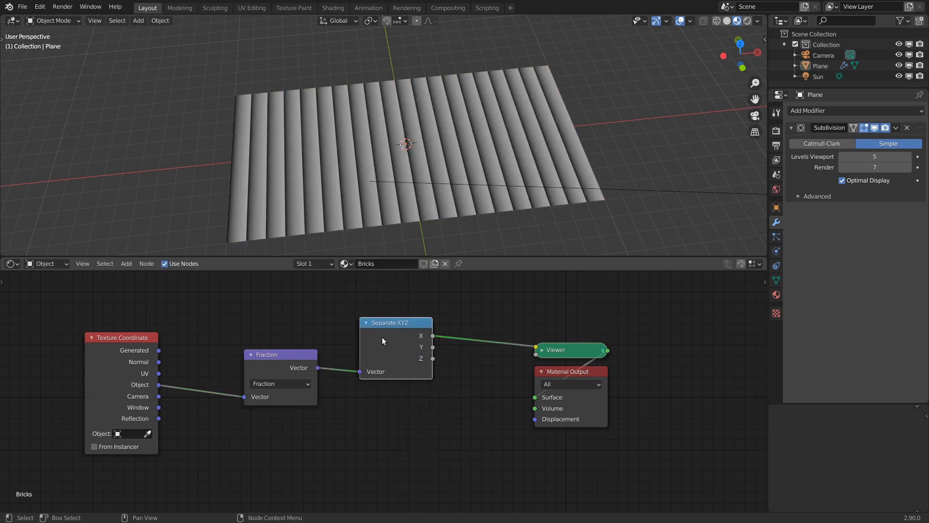
Step: Preview the Separate XYZ node's X, Y and Z outputs on the plane from different angles
{"action": "middle_click_drag", "start_coordinate": [421, 227], "coordinate": [432, 154]}
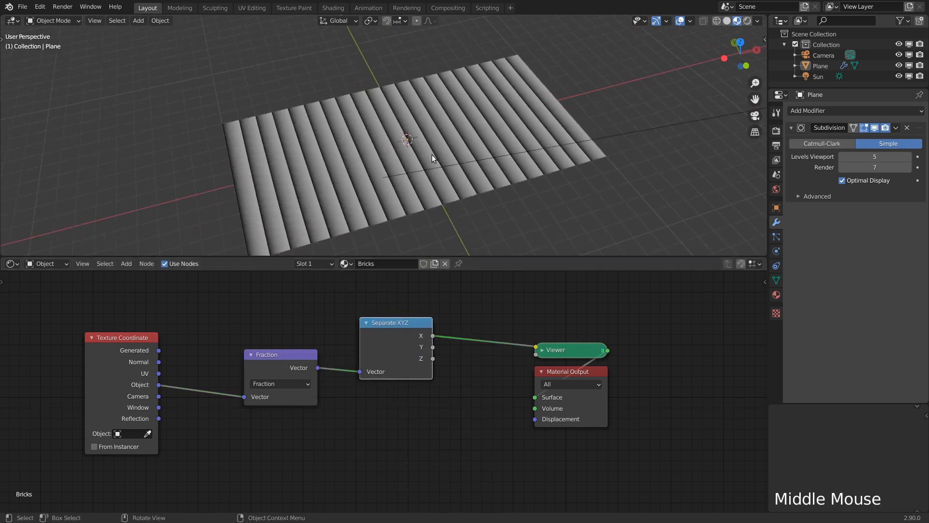
{"action": "left_click", "coordinate": [388, 339], "text": "ctrl+shift"}
{"action": "middle_click_drag", "start_coordinate": [402, 224], "coordinate": [419, 210]}
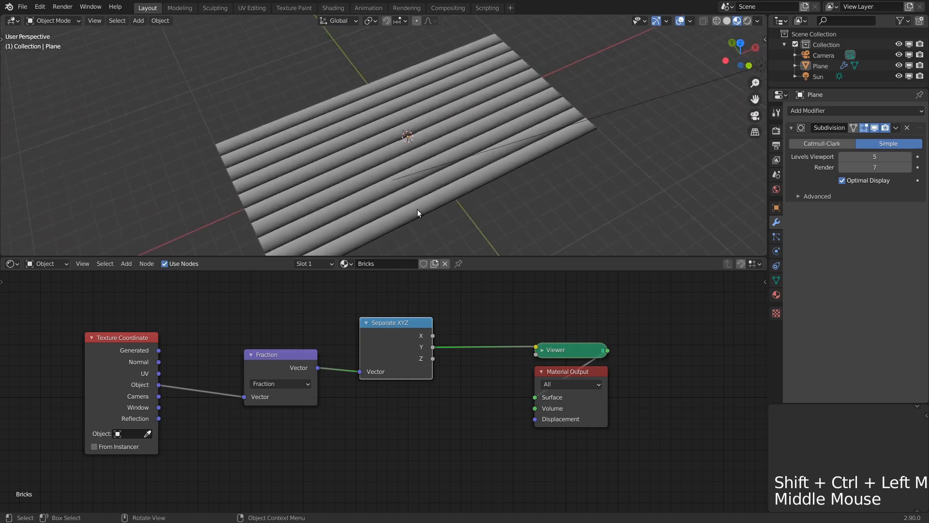
{"action": "left_click", "coordinate": [408, 339], "text": "ctrl+shift"}
{"action": "middle_click_drag", "start_coordinate": [428, 167], "coordinate": [401, 175]}
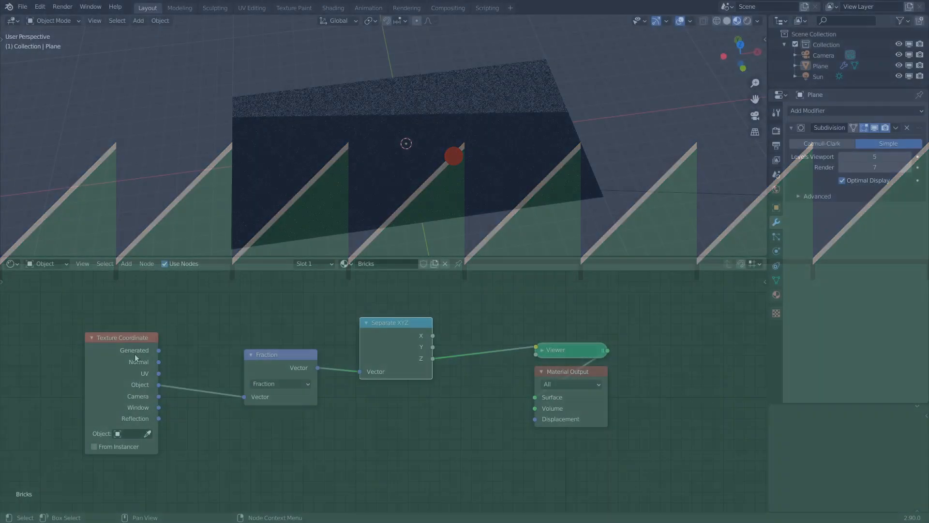
Step: Duplicate the vector Fraction node, insert the copy between Texture Coordinate and Fraction, and set its operation to Multiply
{"action": "left_click_drag", "start_coordinate": [134, 354], "coordinate": [63, 365]}
{"action": "left_click", "coordinate": [268, 367]}
{"action": "key", "text": "shift+d"}
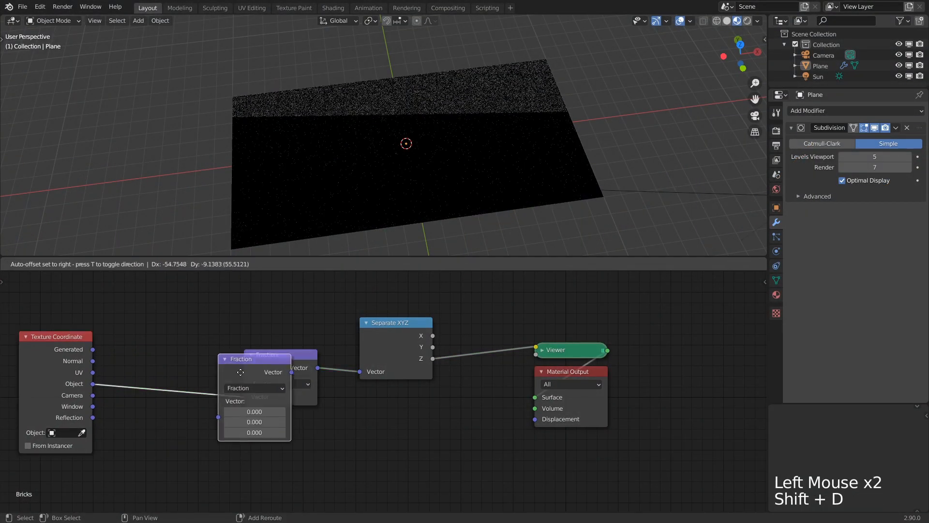
{"action": "left_click", "coordinate": [134, 375]}
{"action": "left_click", "coordinate": [161, 392]}
{"action": "left_click", "coordinate": [149, 367]}
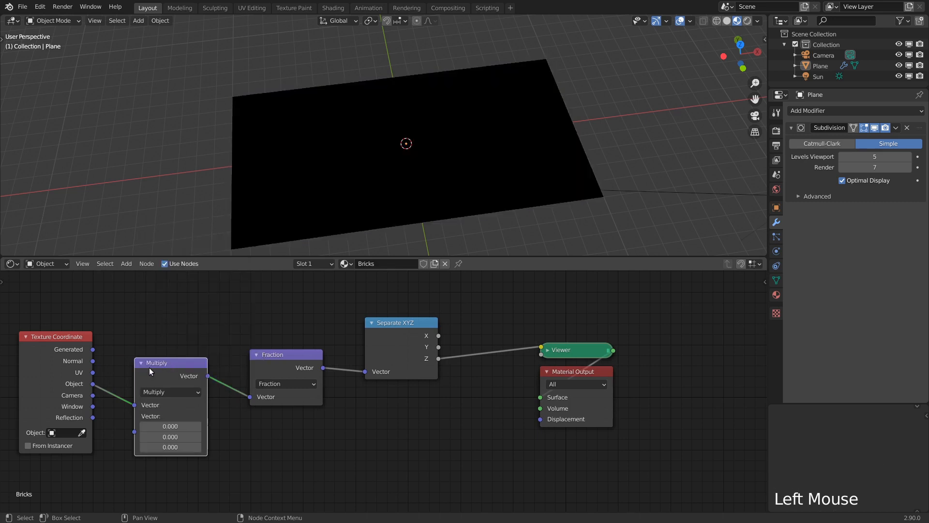
{"action": "left_click_drag", "start_coordinate": [153, 371], "coordinate": [136, 359]}
Step: Set the Multiply node's second vector to 1 in X and 1 in Y, leaving Z at 0
{"action": "double_click", "coordinate": [148, 411]}
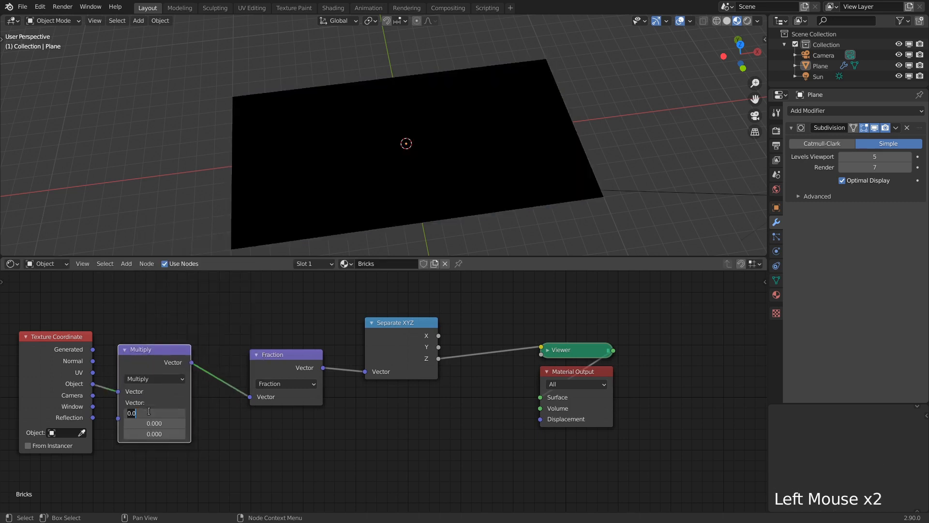
{"action": "type", "text": "1"}
{"action": "key", "text": "Tab"}
{"action": "type", "text": "1"}
{"action": "key", "text": "Return"}
Step: Connect the Fraction node's output directly to the Viewer and delete the Separate XYZ node
{"action": "left_click", "coordinate": [296, 373], "text": "ctrl+shift"}
{"action": "mouse_move", "coordinate": [386, 191]}
{"action": "middle_mouse_down"}
{"action": "mouse_move", "coordinate": [381, 218]}
{"action": "mouse_move", "coordinate": [372, 31]}
{"action": "mouse_move", "coordinate": [388, 171]}
{"action": "mouse_move", "coordinate": [470, 142]}
{"action": "mouse_move", "coordinate": [434, 176]}
{"action": "mouse_move", "coordinate": [382, 184]}
{"action": "middle_mouse_up"}
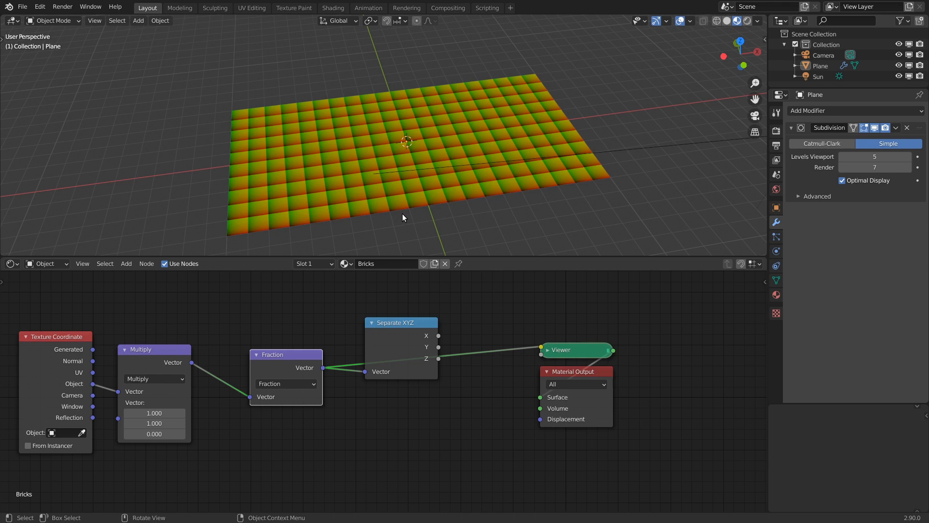
{"action": "left_click", "coordinate": [404, 343]}
{"action": "key", "text": "x"}
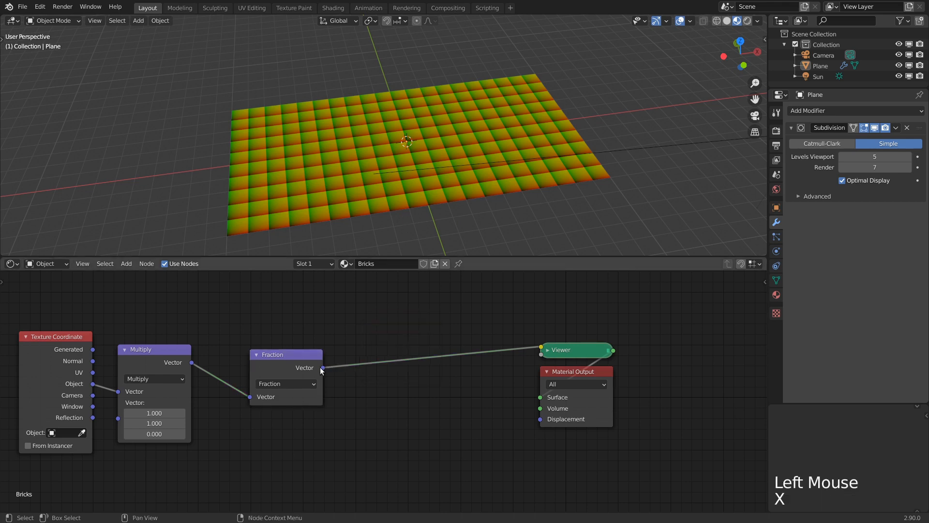
Step: Move the Fraction node away from Multiply, duplicate it with its input link below, set the copy to Floor, and preview it
{"action": "left_click_drag", "start_coordinate": [299, 369], "coordinate": [420, 330]}
{"action": "key", "text": "shift+ctrl+d"}
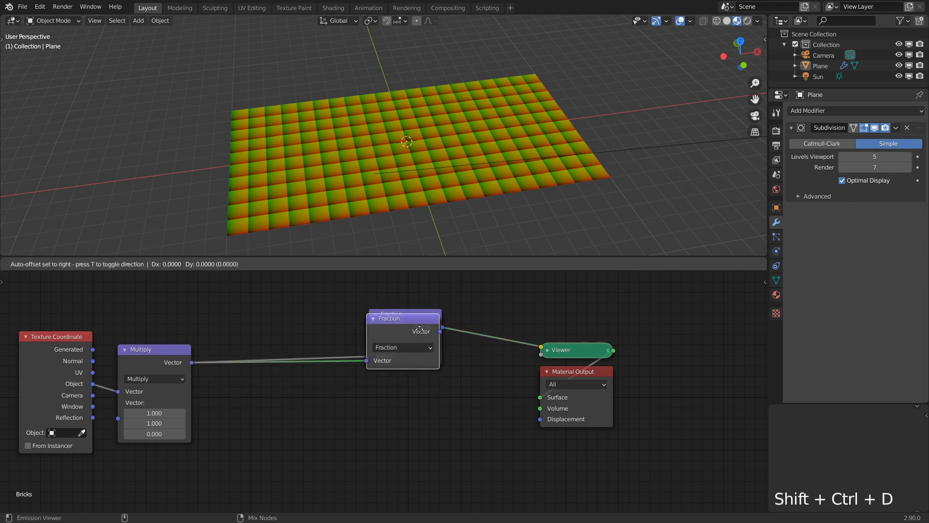
{"action": "left_click", "coordinate": [417, 410]}
{"action": "left_click", "coordinate": [417, 409]}
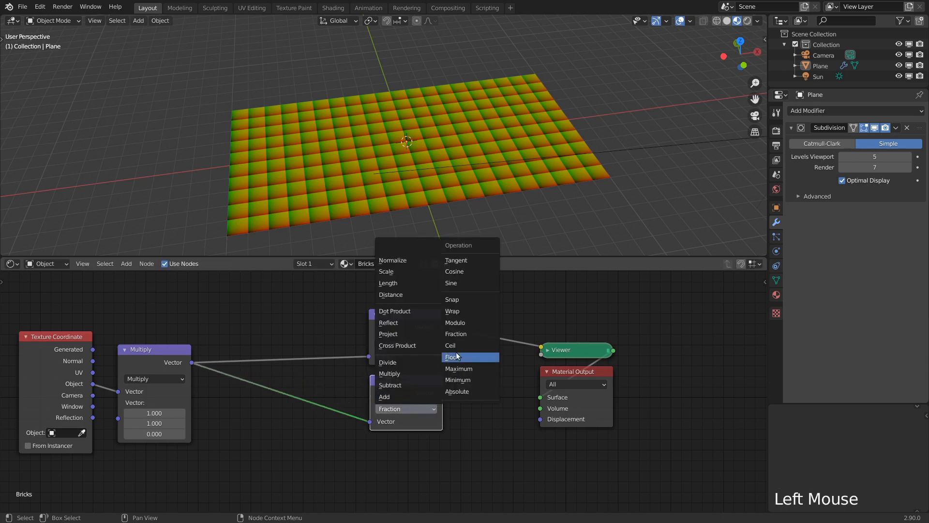
{"action": "left_click", "coordinate": [472, 346]}
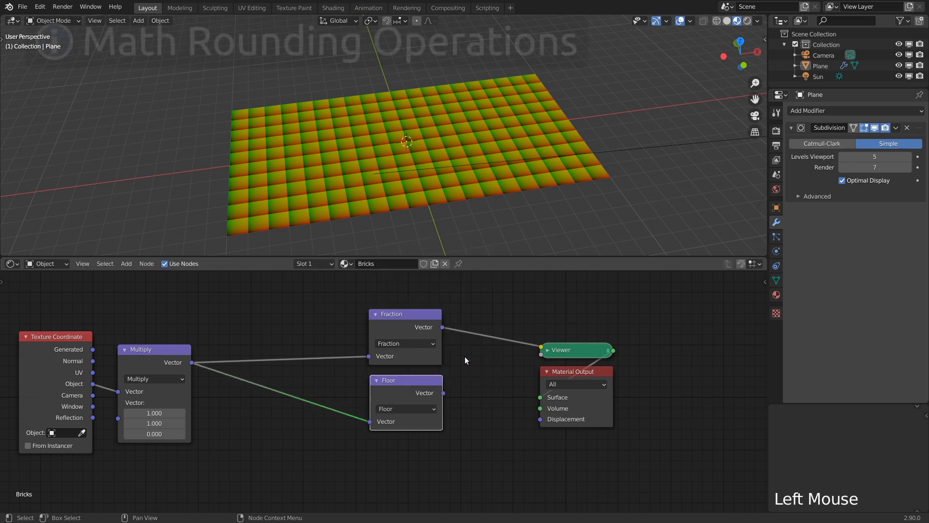
{"action": "left_click", "coordinate": [426, 394], "text": "ctrl+shift"}
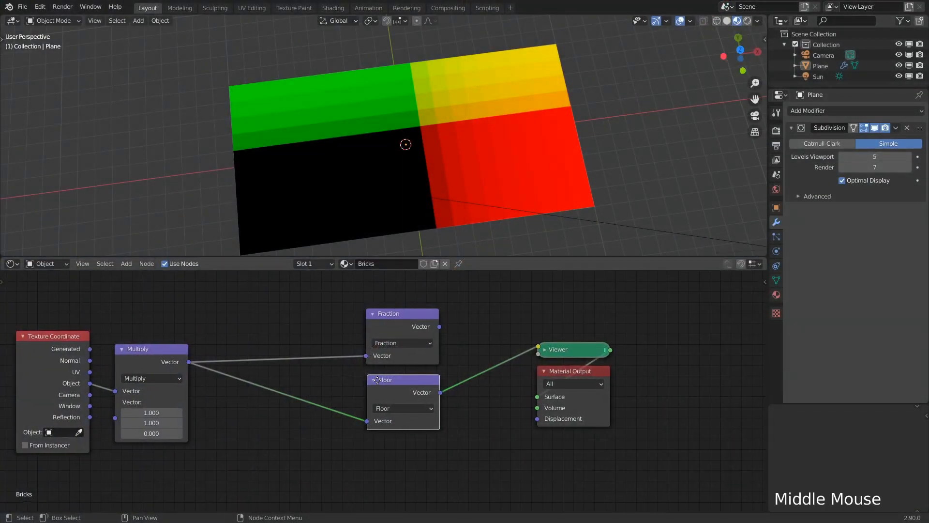
Step: Add a White Noise Texture node and place it beneath the Floor node
{"action": "middle_click_drag", "start_coordinate": [378, 379], "coordinate": [325, 371]}
{"action": "key", "text": "shift+a"}
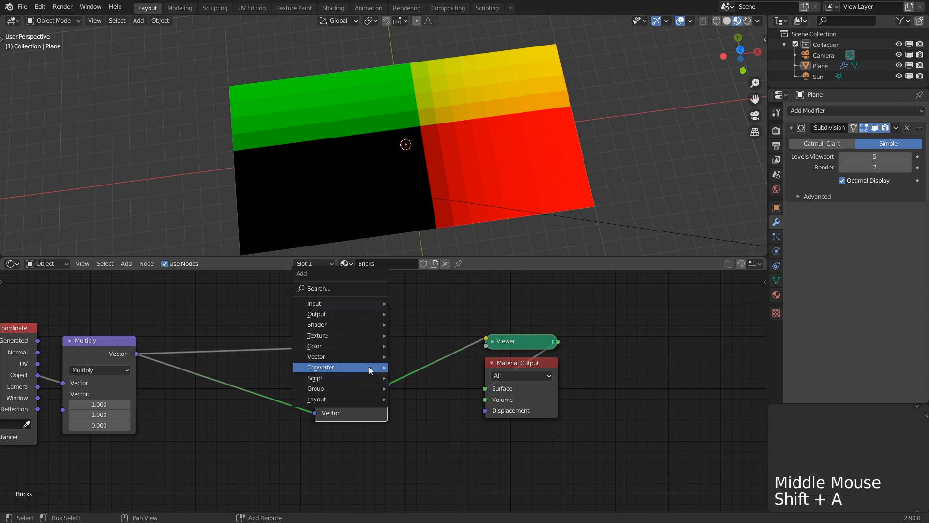
{"action": "mouse_move", "coordinate": [369, 367]}
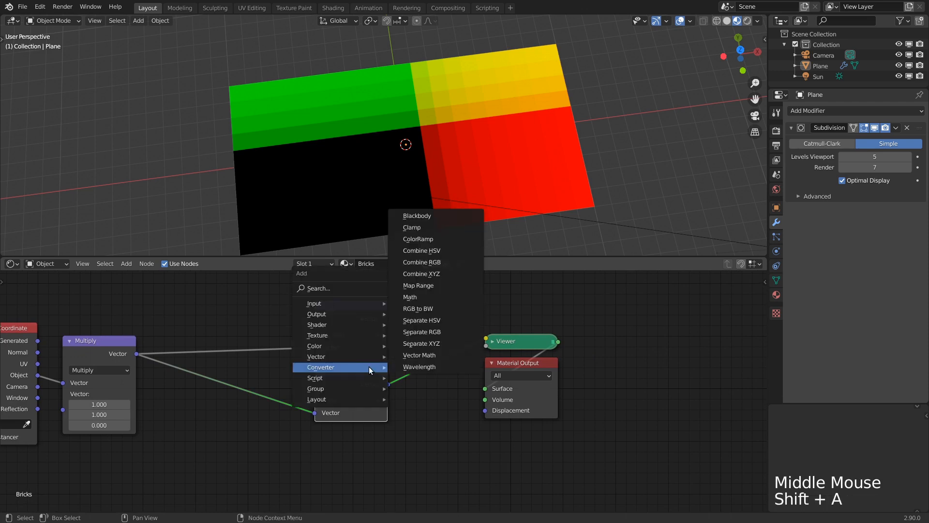
{"action": "mouse_move", "coordinate": [351, 336]}
{"action": "left_click", "coordinate": [426, 336]}
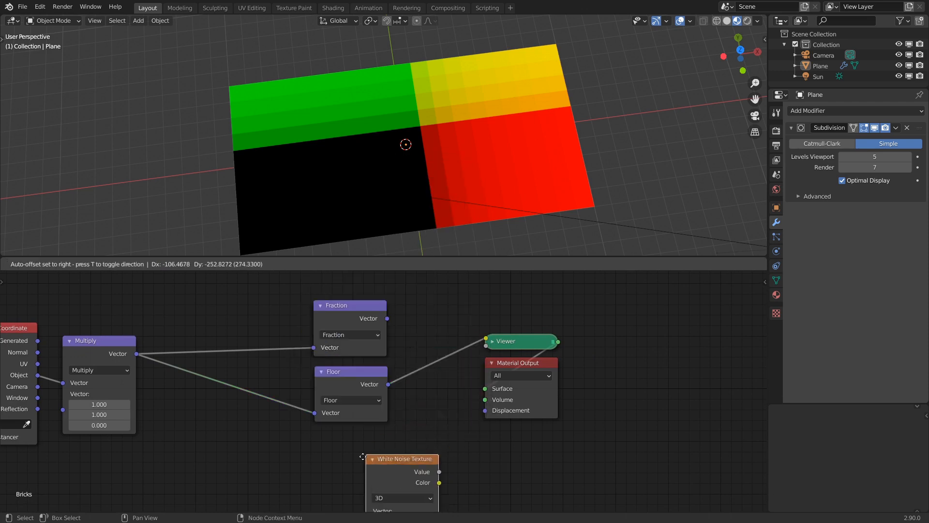
{"action": "left_click", "coordinate": [315, 439]}
Step: Link the Floor output to the White Noise Texture's Vector input and preview the texture's Color output
{"action": "middle_click_drag", "start_coordinate": [370, 432], "coordinate": [373, 376]}
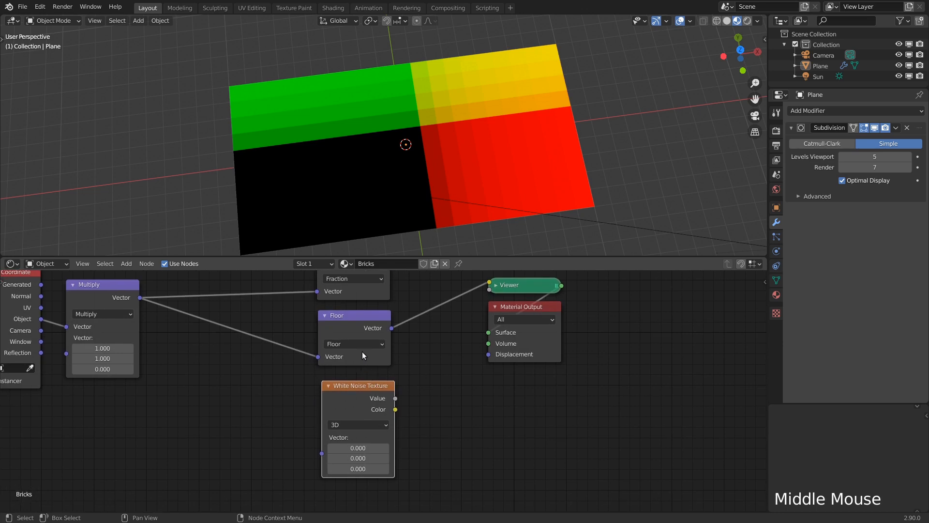
{"action": "right_click_drag", "start_coordinate": [362, 352], "coordinate": [370, 402], "text": "alt"}
{"action": "left_click", "coordinate": [369, 401], "text": "ctrl+shift"}
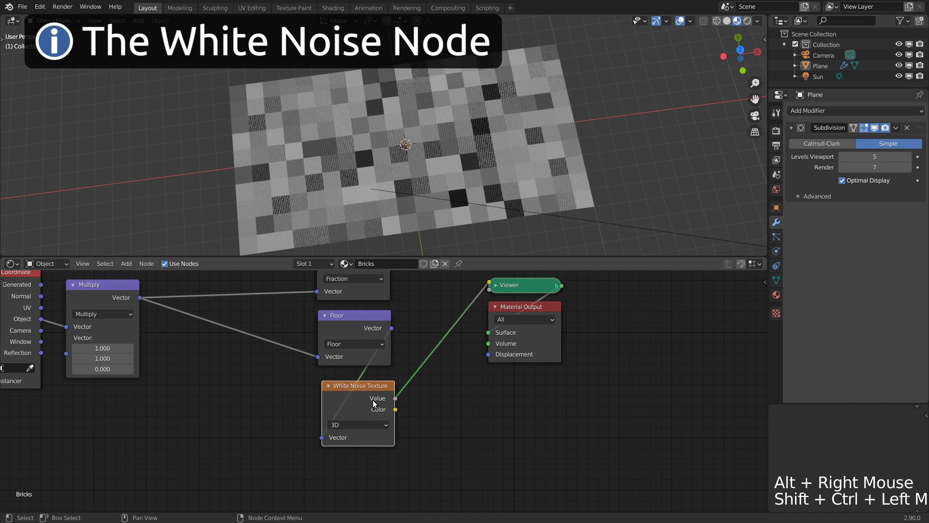
{"action": "left_click", "coordinate": [366, 402], "text": "ctrl+shift"}
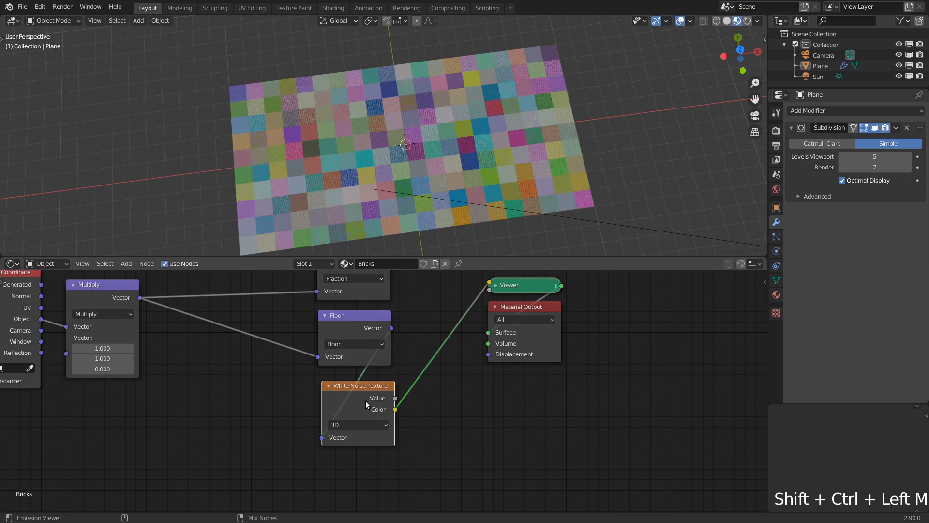
Step: Inspect the noisy cells on the plane up close and set the White Noise Texture's dimensions to 2D
{"action": "middle_click_drag", "start_coordinate": [436, 187], "coordinate": [440, 168]}
{"action": "scroll", "coordinate": [435, 170], "scroll_direction": "up", "scroll_amount": 7}
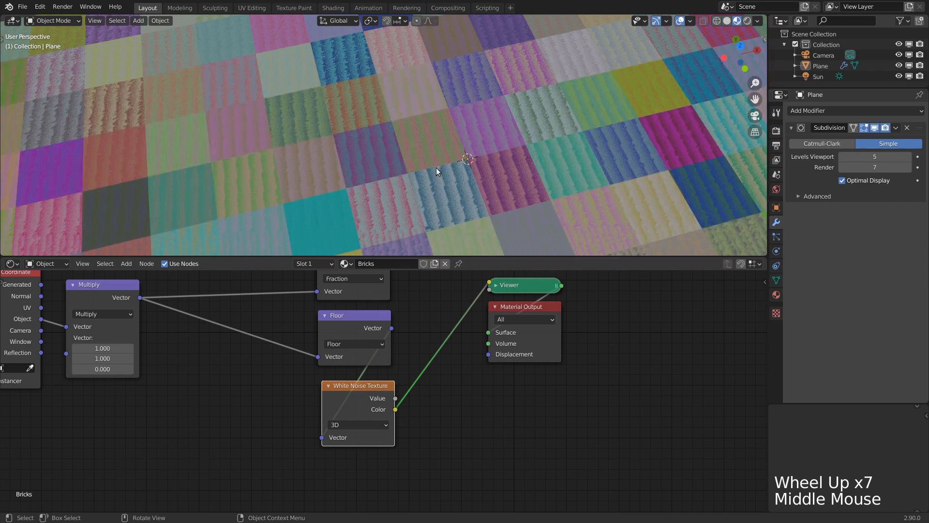
{"action": "left_click", "coordinate": [354, 425]}
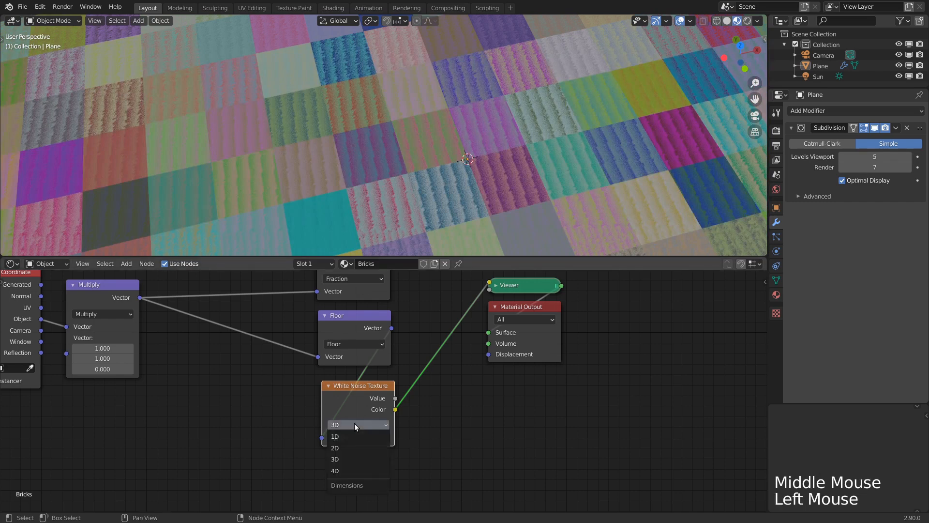
{"action": "left_click", "coordinate": [343, 448]}
{"action": "scroll", "coordinate": [425, 154], "scroll_direction": "down", "scroll_amount": 4}
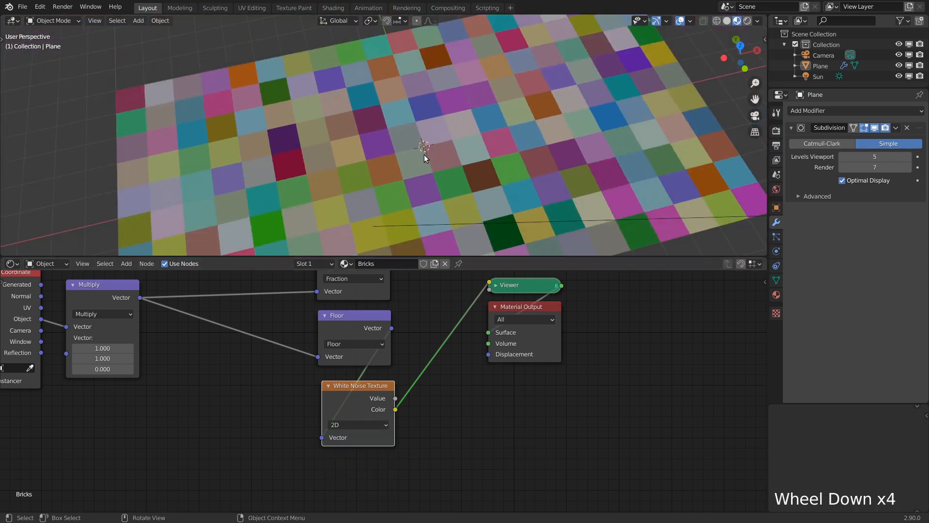
{"action": "scroll", "coordinate": [366, 320], "scroll_direction": "down", "scroll_amount": 2}
{"action": "middle_click_drag", "start_coordinate": [365, 328], "coordinate": [417, 361]}
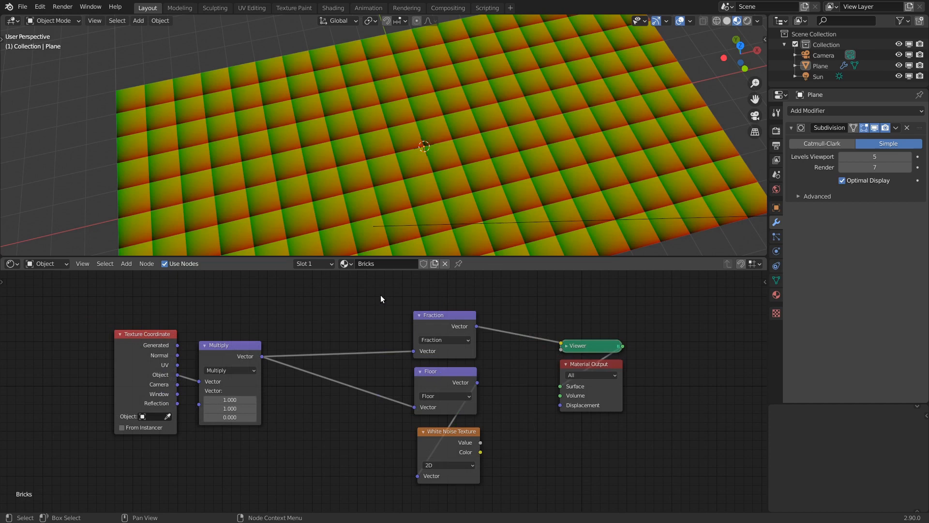
{"action": "left_click_drag", "start_coordinate": [379, 291], "coordinate": [502, 494]}
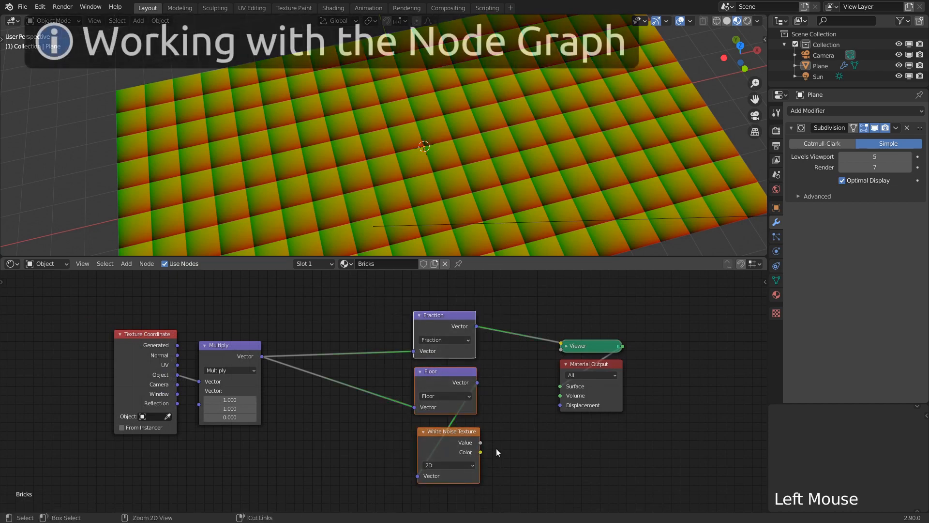
{"action": "key", "text": "ctrl+g"}
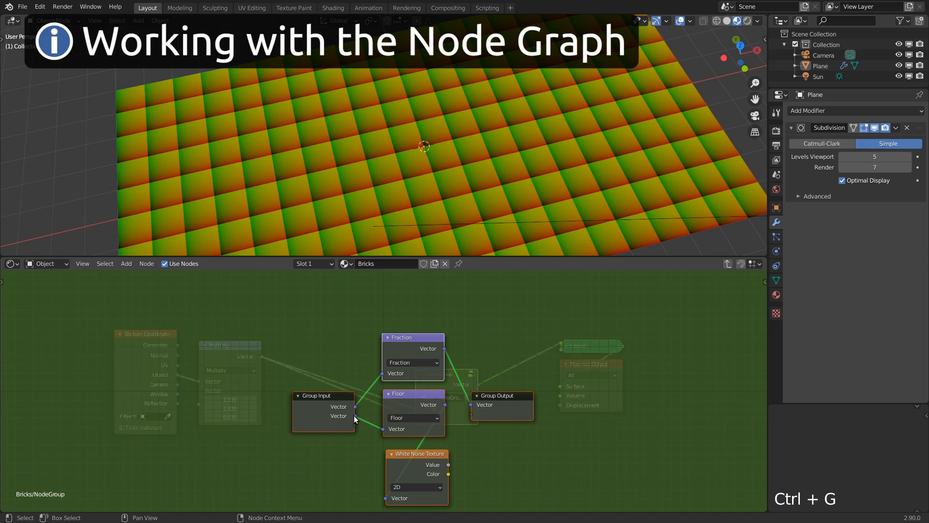
{"action": "key", "text": "ctrl+z"}
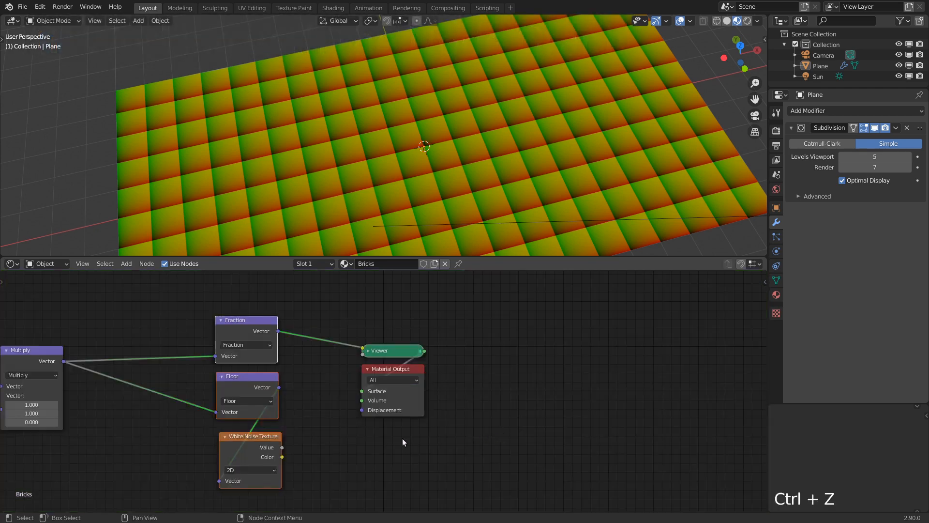
Step: Merge the Multiply node's links to Fraction and Floor through a single reroute point placed just before those nodes
{"action": "middle_click_drag", "start_coordinate": [402, 438], "coordinate": [600, 431]}
{"action": "left_click", "coordinate": [326, 387]}
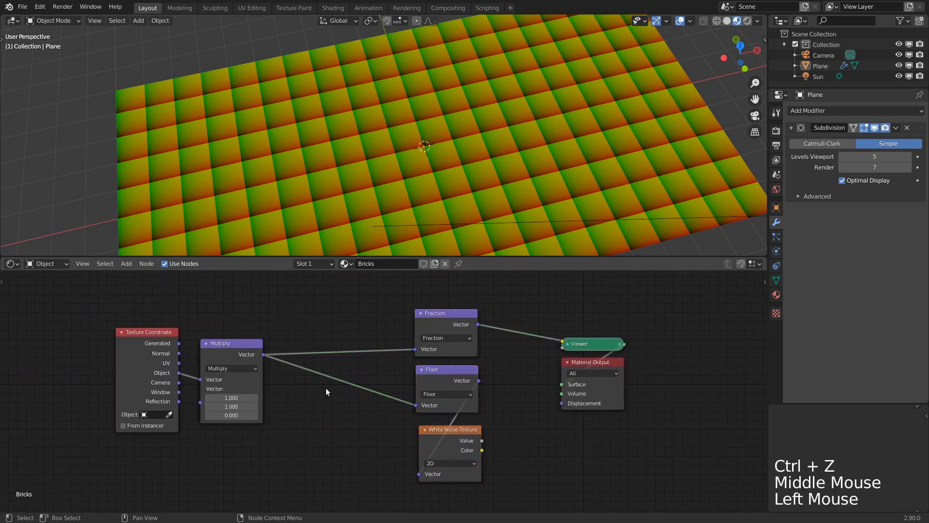
{"action": "mouse_move", "coordinate": [355, 341]}
{"action": "right_mouse_down", "text": "shift"}
{"action": "mouse_move", "coordinate": [368, 356]}
{"action": "mouse_move", "coordinate": [365, 394]}
{"action": "right_mouse_up", "text": "shift"}
{"action": "key", "text": "g"}
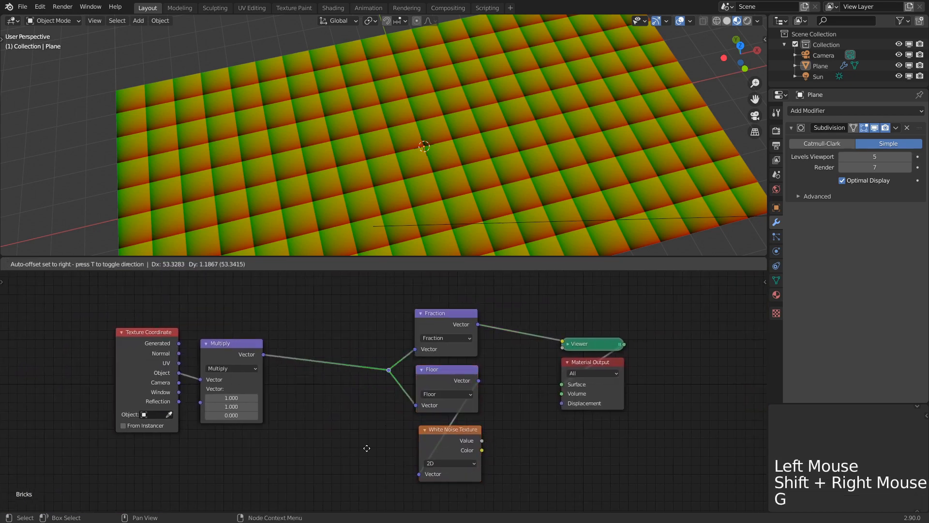
{"action": "left_click", "coordinate": [364, 446]}
Step: Group the reroute, Fraction, Floor and White Noise Texture nodes, and move Group Output farther from them
{"action": "left_click_drag", "start_coordinate": [346, 294], "coordinate": [513, 492]}
{"action": "key", "text": "ctrl+g"}
{"action": "middle_click_drag", "start_coordinate": [503, 463], "coordinate": [511, 429]}
{"action": "left_click", "coordinate": [533, 444]}
{"action": "left_click_drag", "start_coordinate": [504, 377], "coordinate": [531, 366]}
{"action": "left_click", "coordinate": [481, 376]}
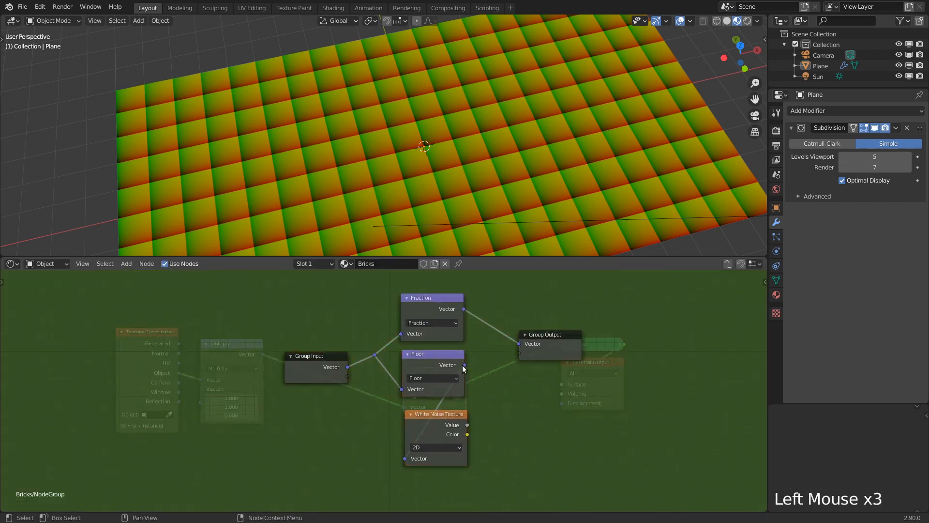
Step: Expose the Floor vector and the White Noise Texture's Color as group outputs, using a vector-type socket for the Color
{"action": "left_click_drag", "start_coordinate": [464, 365], "coordinate": [519, 354]}
{"action": "left_click_drag", "start_coordinate": [467, 434], "coordinate": [526, 363]}
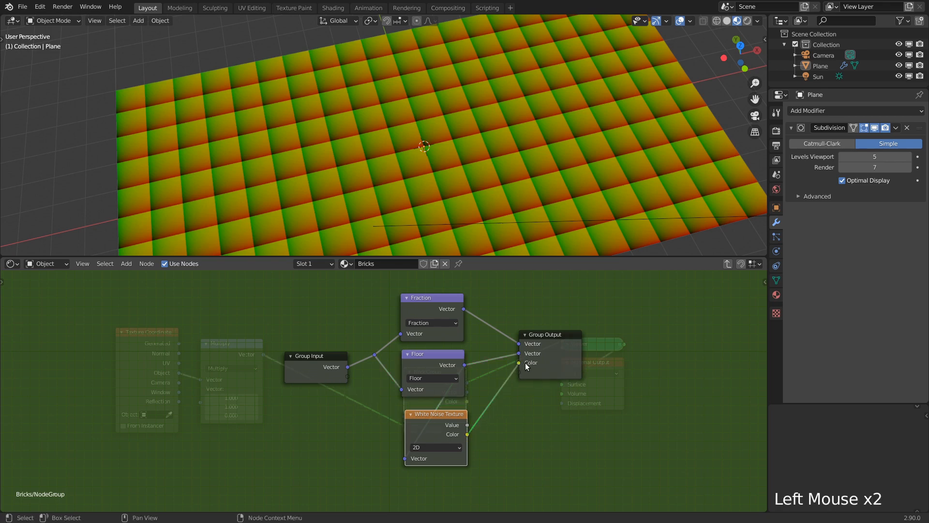
{"action": "key", "text": "ctrl+z"}
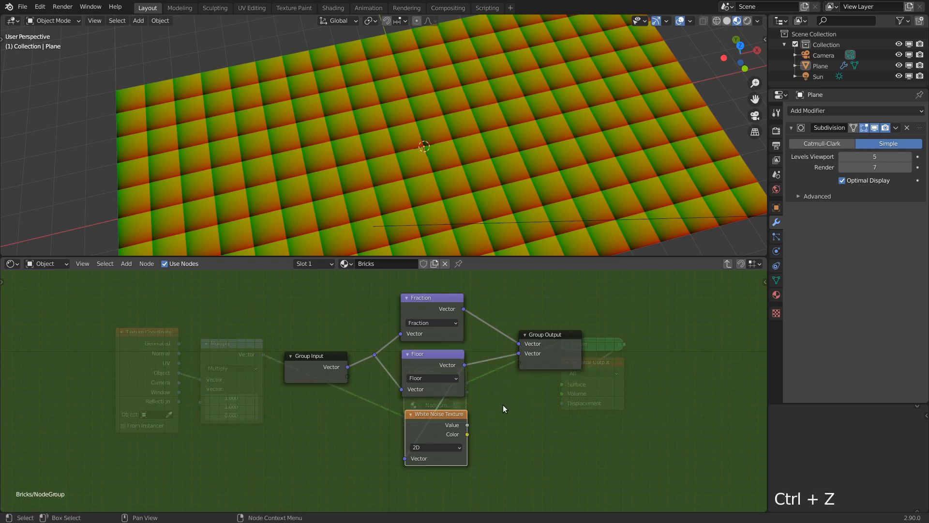
{"action": "left_click_drag", "start_coordinate": [465, 366], "coordinate": [514, 370]}
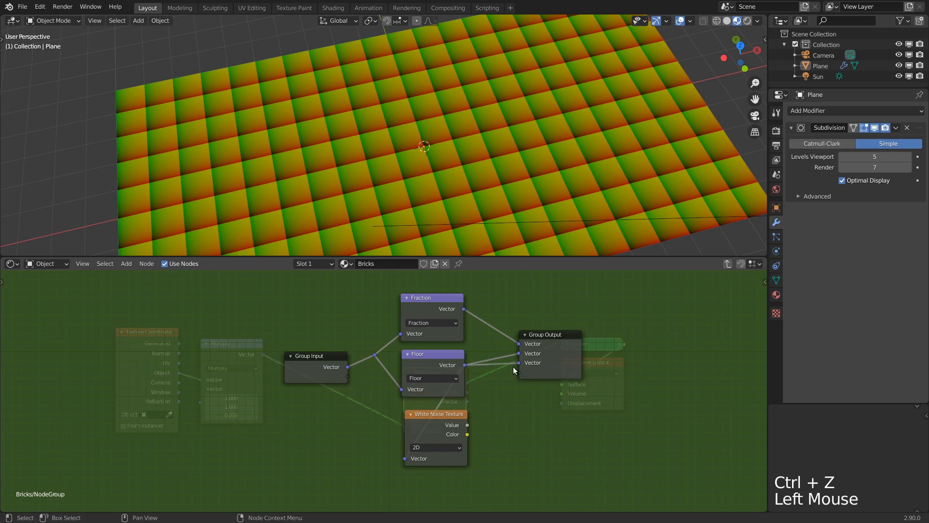
{"action": "right_click_drag", "start_coordinate": [514, 370], "coordinate": [494, 356], "text": "ctrl"}
{"action": "left_click_drag", "start_coordinate": [468, 435], "coordinate": [519, 375]}
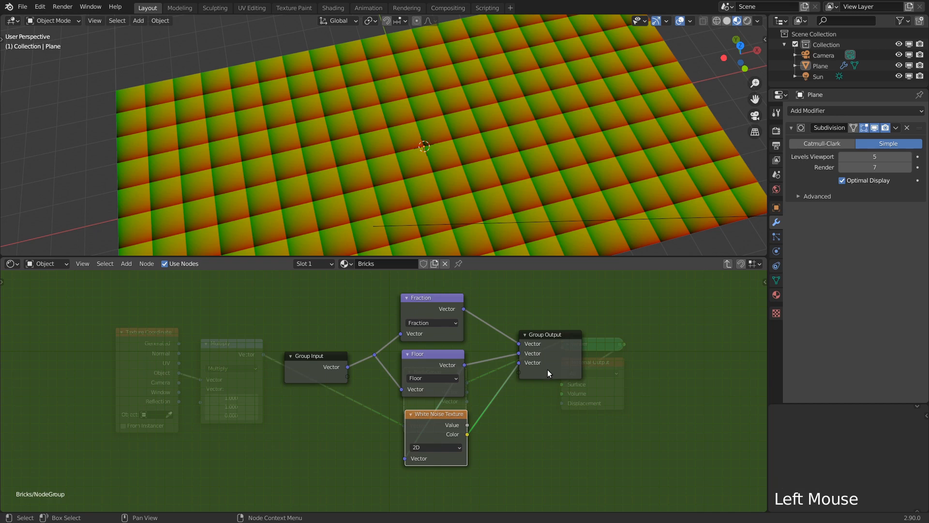
Step: Rename the group's second output to Index and its third output to Random
{"action": "key", "text": "n"}
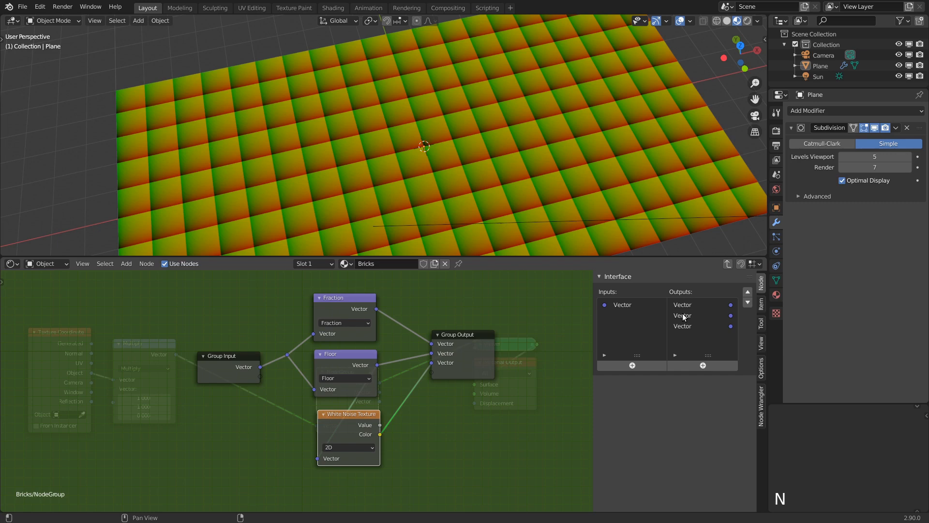
{"action": "triple_click", "coordinate": [683, 315]}
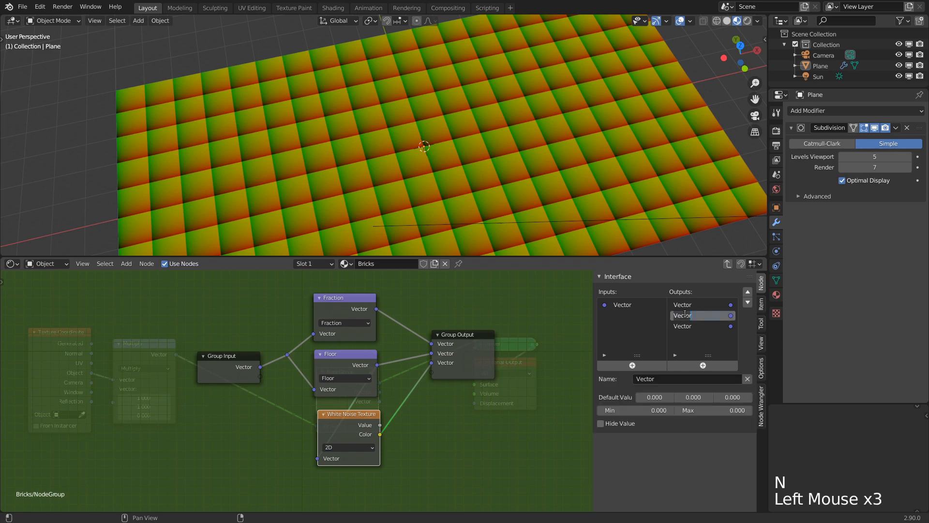
{"action": "type", "text": "Index"}
{"action": "key", "text": "Tab"}
{"action": "type", "text": "Random"}
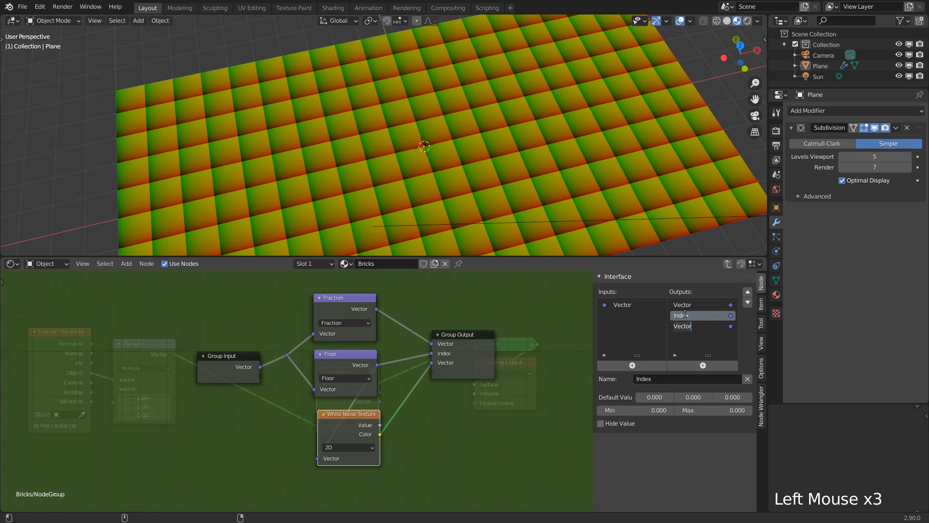
{"action": "key", "text": "Return"}
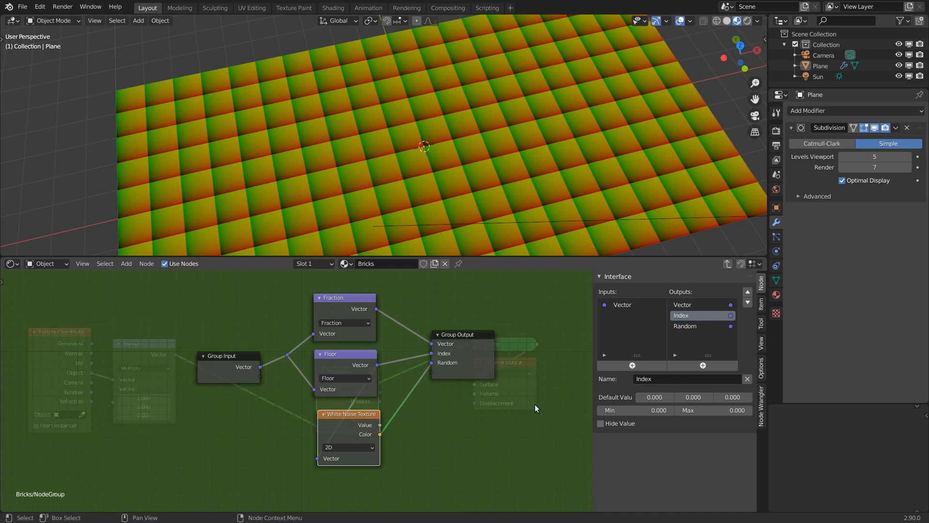
{"action": "key", "text": "n"}
Step: Leave the node group and rename it Bricks
{"action": "key", "text": "Tab"}
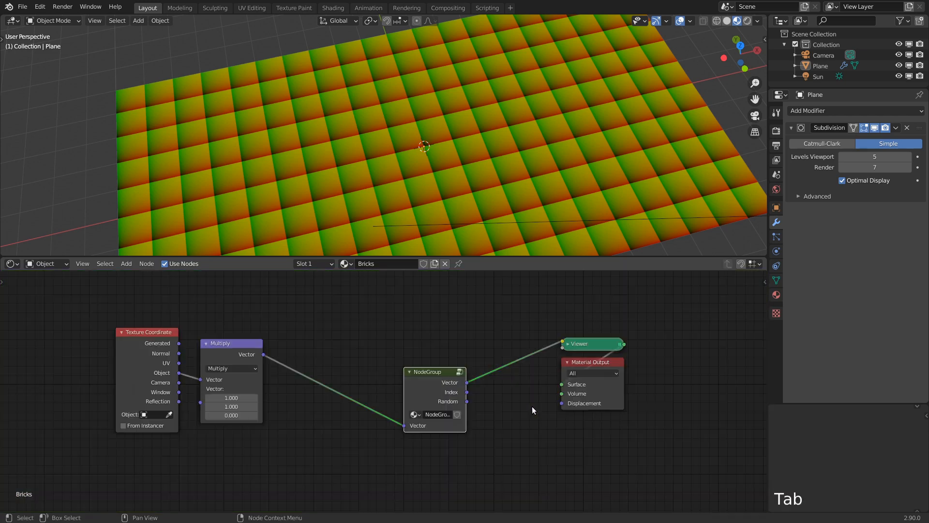
{"action": "left_click", "coordinate": [440, 415]}
{"action": "type", "text": "Bricks"}
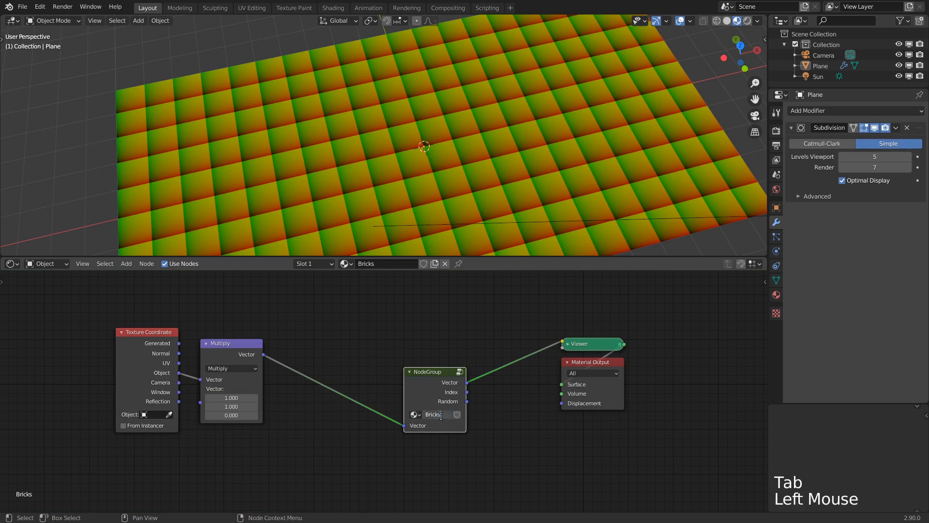
{"action": "key", "text": "Return"}
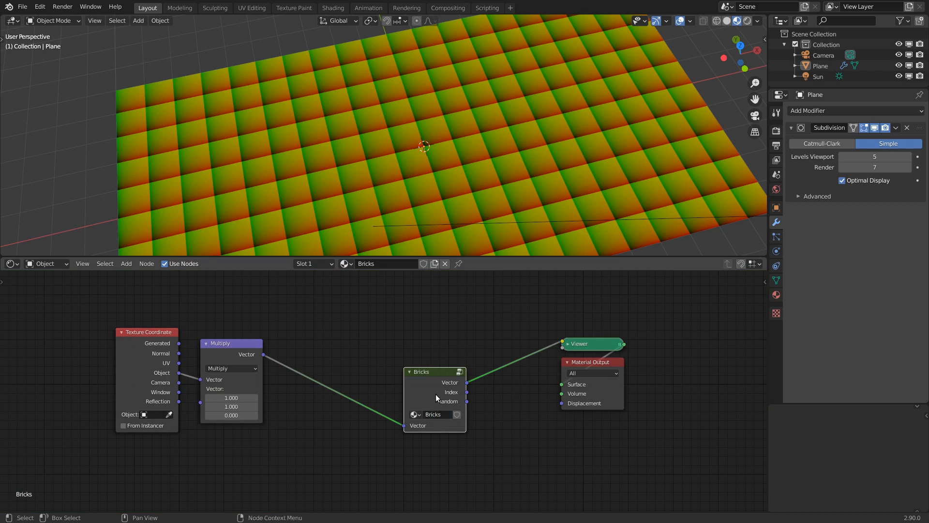
Step: Inside the Bricks group, insert a vector math Multiply node between Group Input and the reroute, with 1 in X and Y
{"action": "key", "text": "Tab"}
{"action": "left_click_drag", "start_coordinate": [316, 365], "coordinate": [188, 343]}
{"action": "key", "text": "shift+a"}
{"action": "mouse_move", "coordinate": [292, 388]}
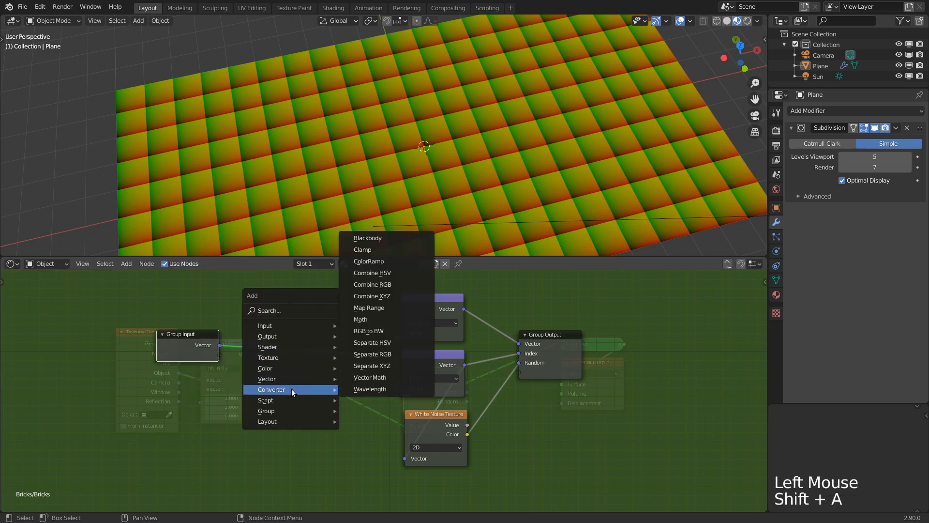
{"action": "left_click", "coordinate": [368, 377]}
{"action": "left_click", "coordinate": [288, 330]}
{"action": "left_click", "coordinate": [306, 350]}
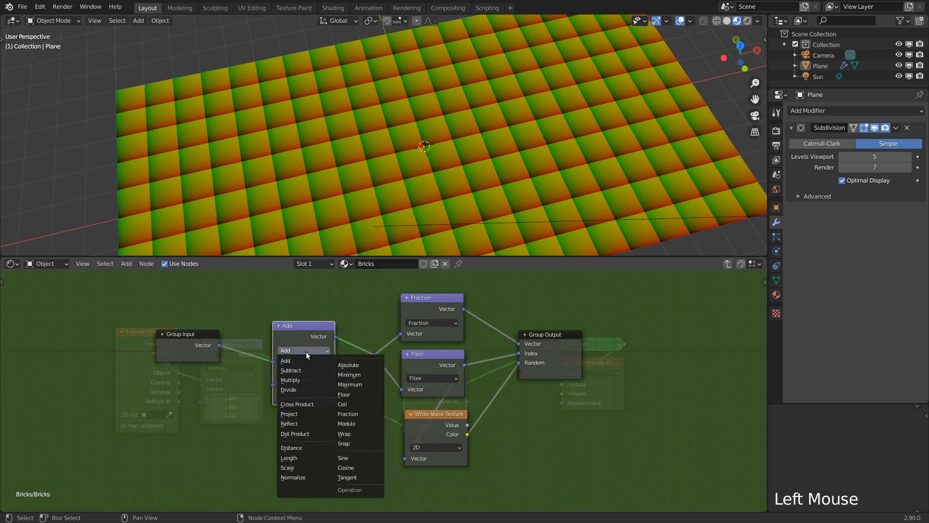
{"action": "left_click", "coordinate": [303, 379]}
{"action": "double_click", "coordinate": [302, 380]}
{"action": "type", "text": "1"}
{"action": "key", "text": "Return"}
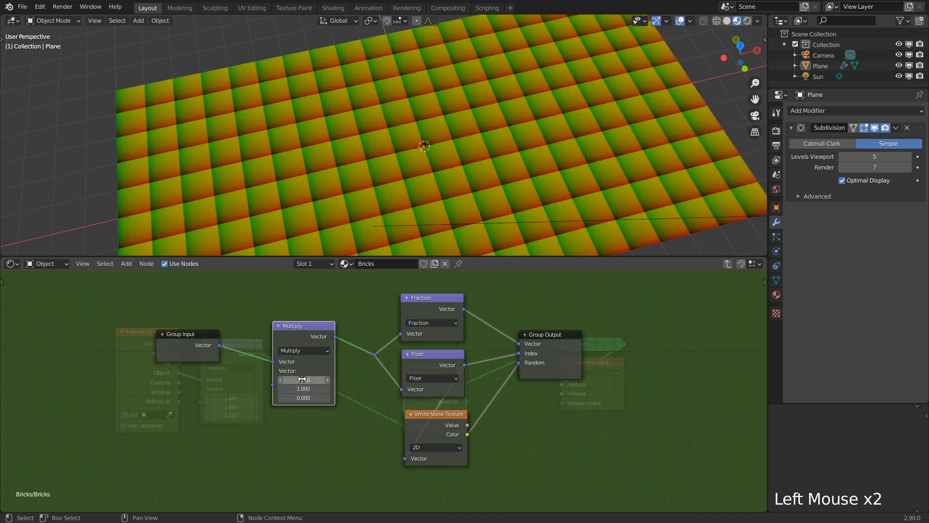
Step: Try a Y multiplier of 2.4 on the group's Multiply node and set Y back to 1
{"action": "left_click", "coordinate": [303, 389]}
{"action": "type", "text": "2"}
{"action": "key", "text": "Return"}
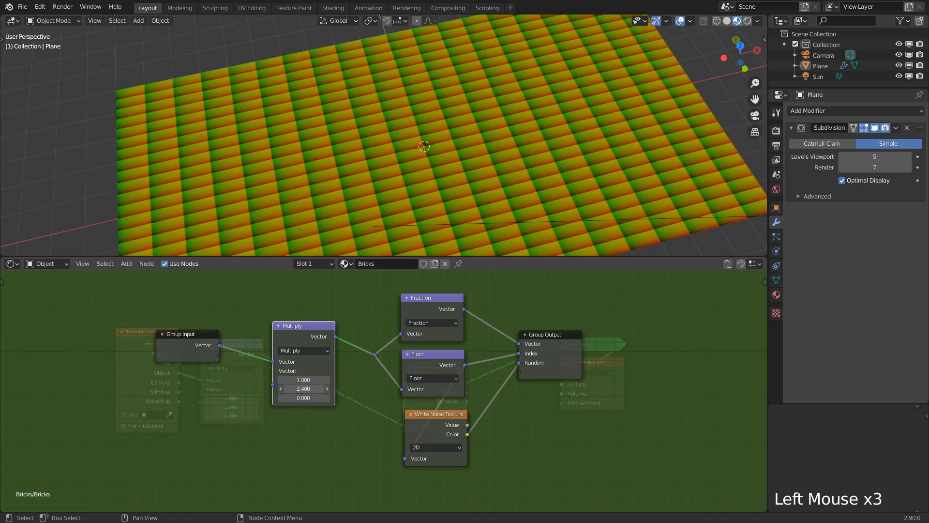
{"action": "left_click", "coordinate": [300, 388]}
{"action": "type", "text": "1"}
{"action": "key", "text": "Return"}
Step: Move Group Input farther from Multiply, add a Combine XYZ node, and connect it to Multiply's second vector input
{"action": "left_click_drag", "start_coordinate": [187, 334], "coordinate": [98, 337]}
{"action": "key", "text": "shift+a"}
{"action": "mouse_move", "coordinate": [177, 375]}
{"action": "left_click", "coordinate": [254, 287]}
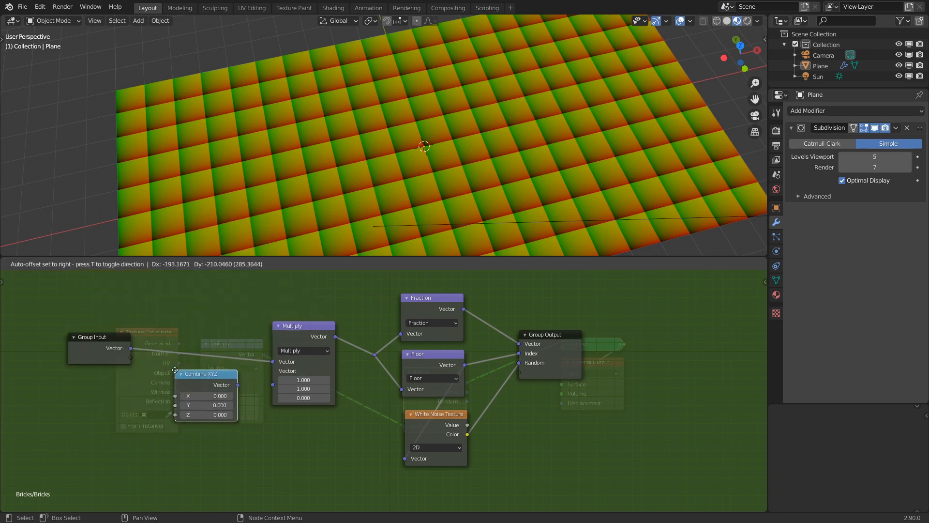
{"action": "left_click", "coordinate": [233, 385]}
{"action": "left_click_drag", "start_coordinate": [238, 385], "coordinate": [273, 385]}
Step: Set the Combine XYZ node's X and Y values to 1
{"action": "double_click", "coordinate": [203, 396]}
{"action": "type", "text": "1"}
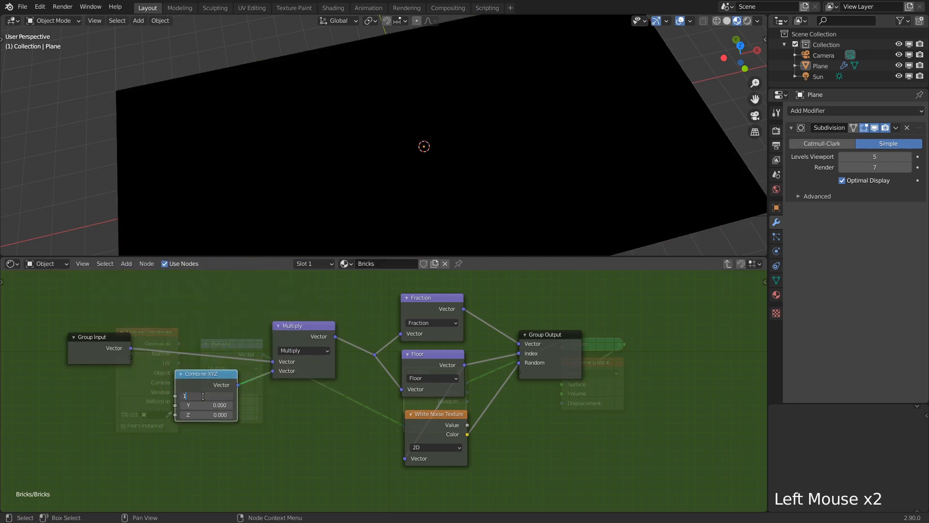
{"action": "left_click", "coordinate": [203, 405]}
{"action": "type", "text": "1"}
{"action": "key", "text": "Return"}
Step: Expose the Combine XYZ node's Y value as a group input and rename that input Ratio
{"action": "left_click_drag", "start_coordinate": [132, 359], "coordinate": [175, 405]}
{"action": "key", "text": "n"}
{"action": "double_click", "coordinate": [620, 315]}
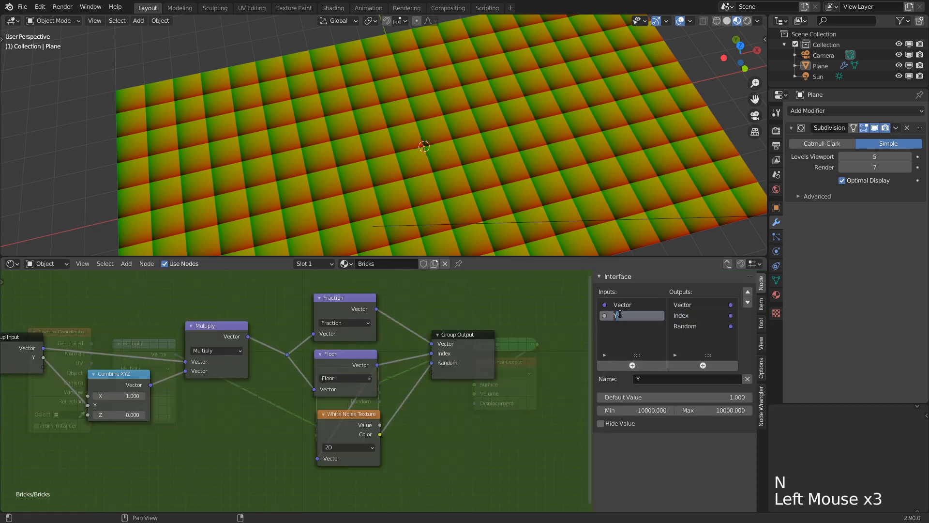
{"action": "type", "text": "Ratio"}
{"action": "key", "text": "Return"}
{"action": "left_click", "coordinate": [488, 419]}
{"action": "key", "text": "n"}
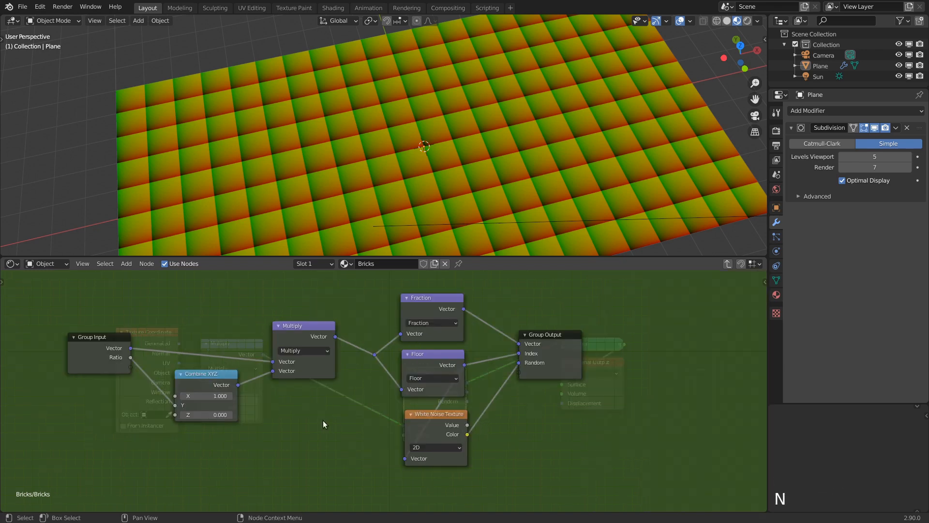
Step: Dissolve the reroute after the group's Multiply node, keeping its links, and move Multiply up close to the Fraction and Floor nodes
{"action": "left_click", "coordinate": [300, 335]}
{"action": "key", "text": "g"}
{"action": "left_click", "coordinate": [327, 356]}
{"action": "left_click", "coordinate": [375, 354]}
{"action": "key", "text": "ctrl+x"}
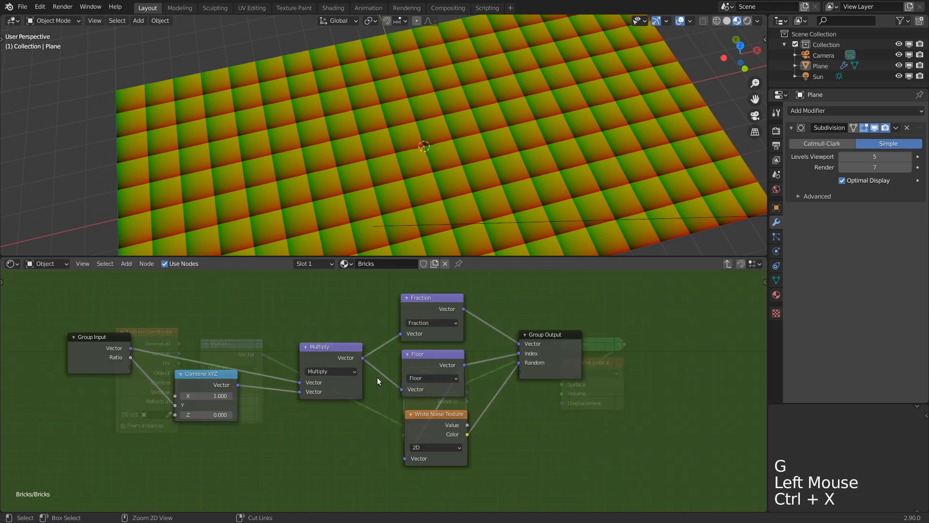
{"action": "left_click", "coordinate": [332, 356]}
{"action": "key", "text": "g"}
{"action": "left_click", "coordinate": [360, 347]}
Step: Align the Fraction, Floor and White Noise Texture nodes in a compact column beside Multiply
{"action": "left_click", "coordinate": [425, 312]}
{"action": "key", "text": "g"}
{"action": "left_click", "coordinate": [422, 316]}
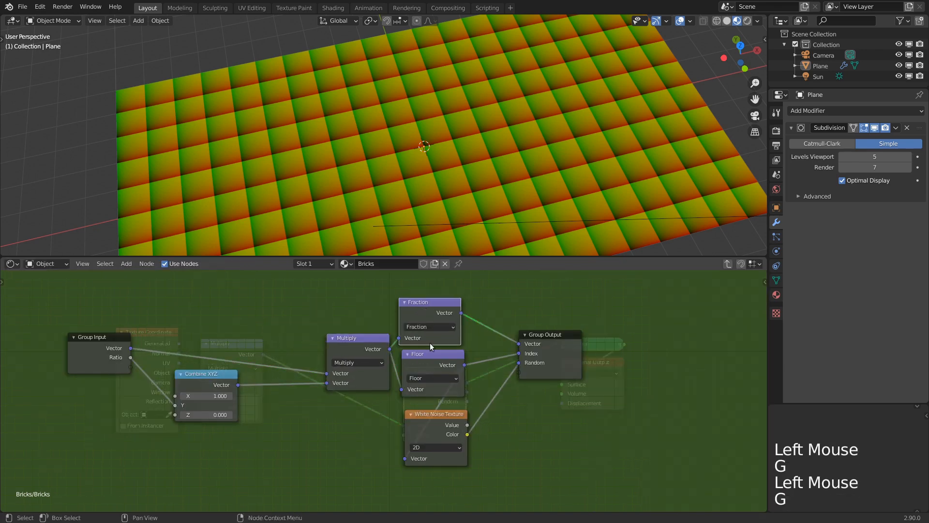
{"action": "left_click", "coordinate": [430, 355]}
{"action": "key", "text": "g"}
{"action": "left_click", "coordinate": [428, 357]}
{"action": "left_click", "coordinate": [432, 415]}
{"action": "key", "text": "g"}
{"action": "left_click", "coordinate": [426, 410]}
Step: Move Group Output beside the Fraction/Floor column, and place Combine XYZ and Group Input close together before Multiply
{"action": "left_click", "coordinate": [574, 350]}
{"action": "key", "text": "g"}
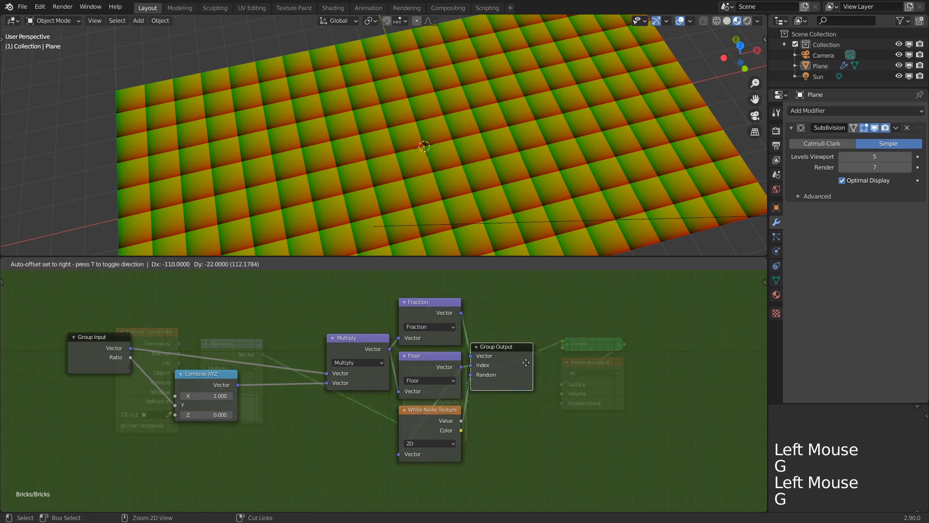
{"action": "left_click", "coordinate": [526, 362]}
{"action": "left_click", "coordinate": [206, 375]}
{"action": "key", "text": "g"}
{"action": "left_click", "coordinate": [285, 384]}
{"action": "left_click", "coordinate": [106, 350]}
{"action": "key", "text": "g"}
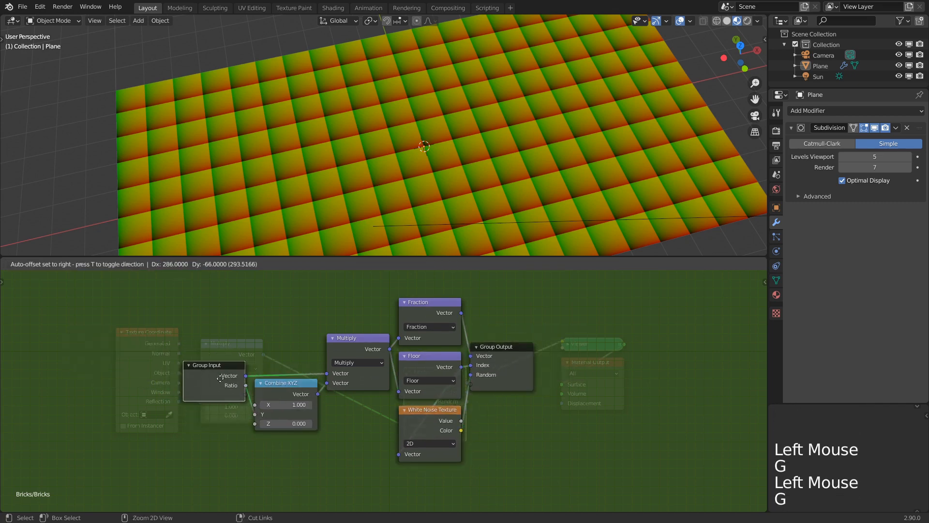
{"action": "left_click", "coordinate": [220, 379]}
Step: Leave the Bricks group and place the Bricks group node directly beside the Viewer and Material Output nodes
{"action": "key", "text": "Tab"}
{"action": "left_click", "coordinate": [421, 379]}
{"action": "key", "text": "g"}
{"action": "left_click", "coordinate": [502, 352]}
Step: Move the Texture Coordinate and Multiply nodes together next to the Bricks node, closing the gap in the chain
{"action": "left_click", "coordinate": [235, 347]}
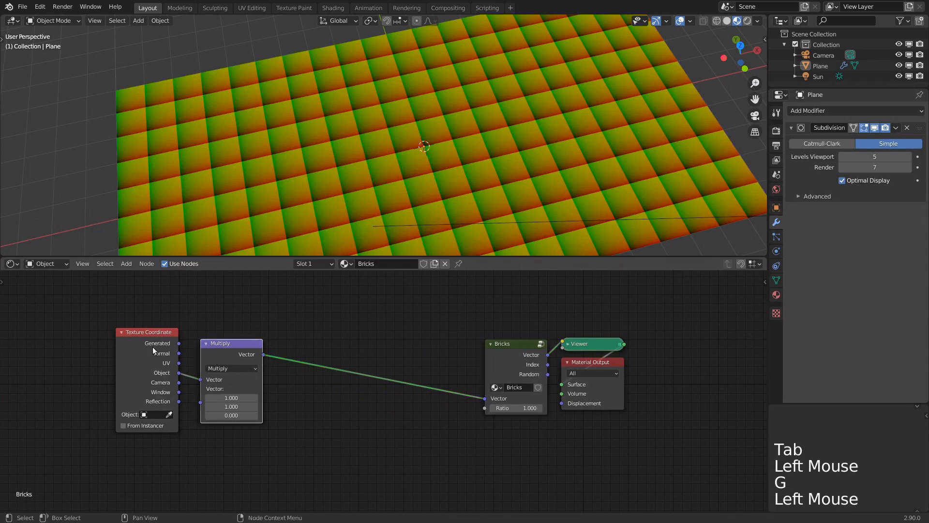
{"action": "left_click", "coordinate": [153, 349], "text": "shift"}
{"action": "key", "text": "g"}
{"action": "left_click", "coordinate": [367, 363]}
{"action": "left_click", "coordinate": [279, 388]}
{"action": "left_click", "coordinate": [342, 360]}
{"action": "key", "text": "g"}
{"action": "left_click", "coordinate": [353, 362]}
{"action": "left_click", "coordinate": [535, 445]}
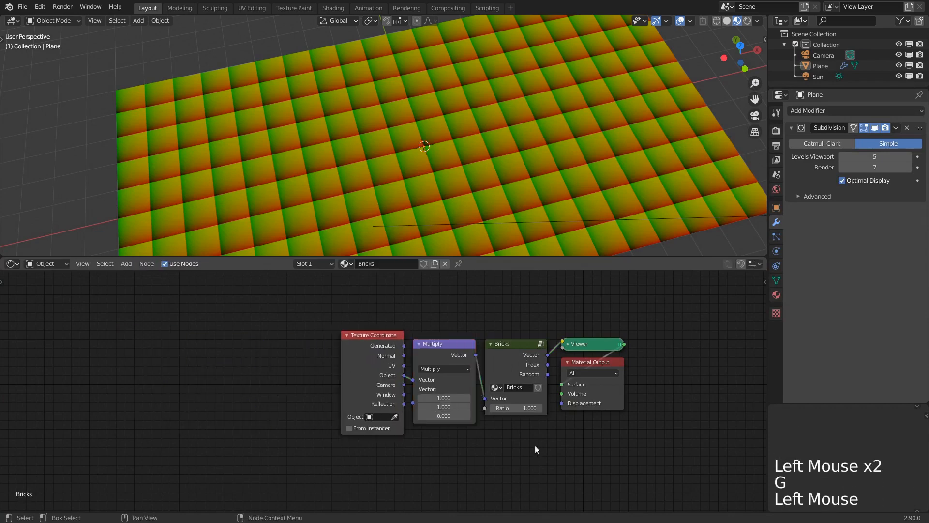
Step: Try a Ratio of 1.9 on the Bricks group node, and set it to 3
{"action": "middle_click_drag", "start_coordinate": [525, 440], "coordinate": [469, 443]}
{"action": "scroll", "coordinate": [469, 442], "scroll_direction": "up", "scroll_amount": 3}
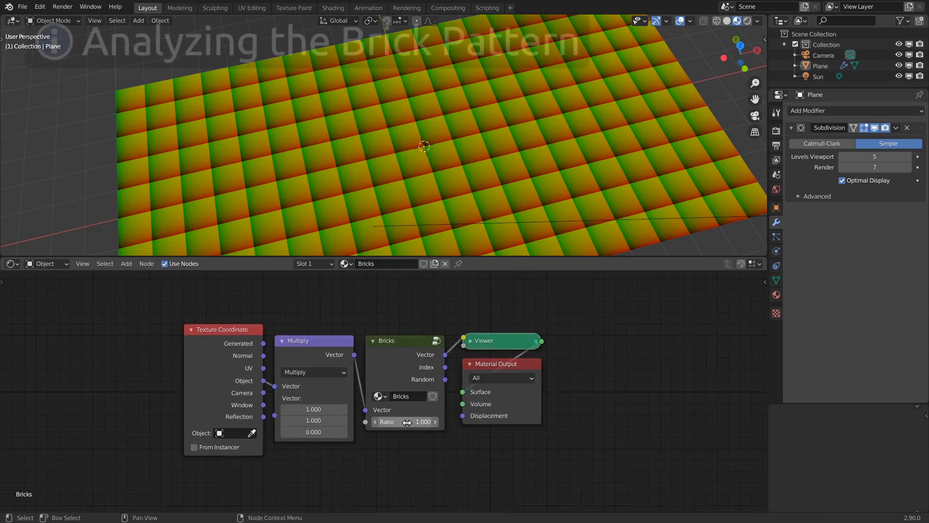
{"action": "left_click_drag", "start_coordinate": [405, 422], "coordinate": [407, 422]}
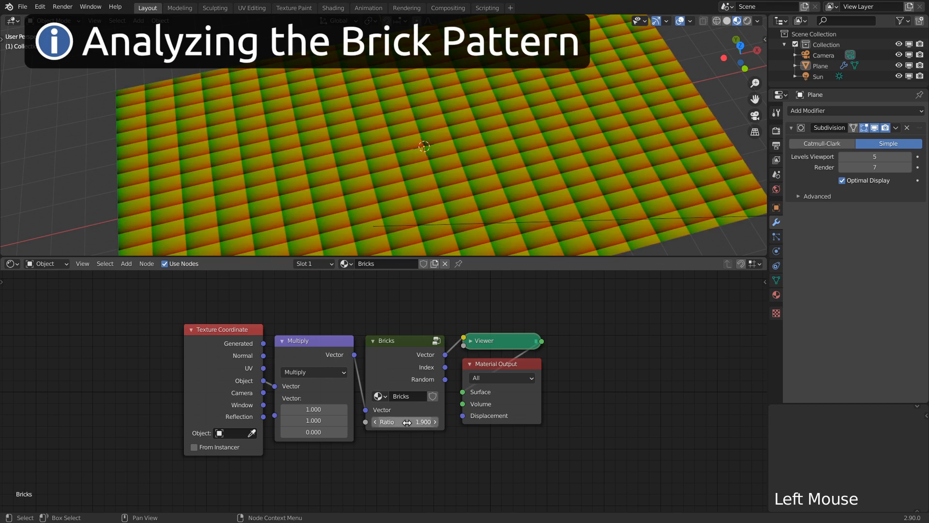
{"action": "double_click", "coordinate": [407, 421]}
{"action": "type", "text": "3"}
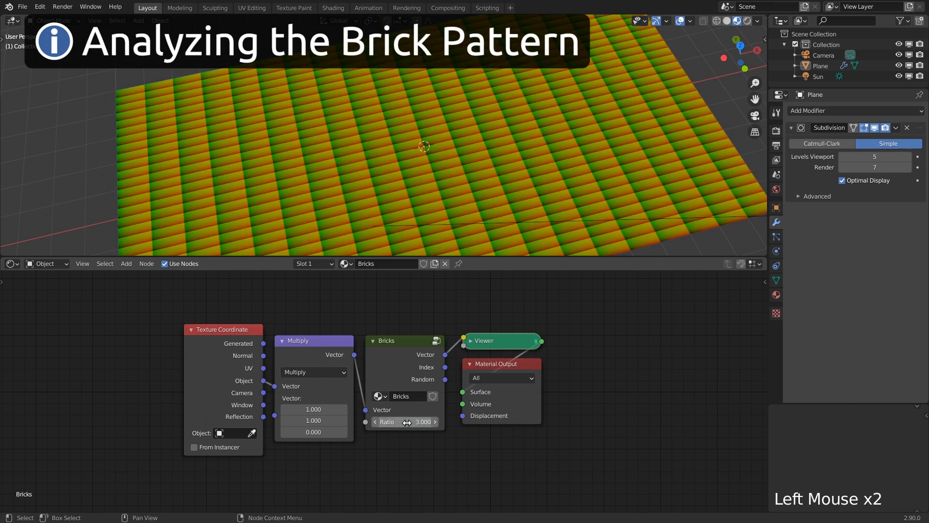
{"action": "key", "text": "Return"}
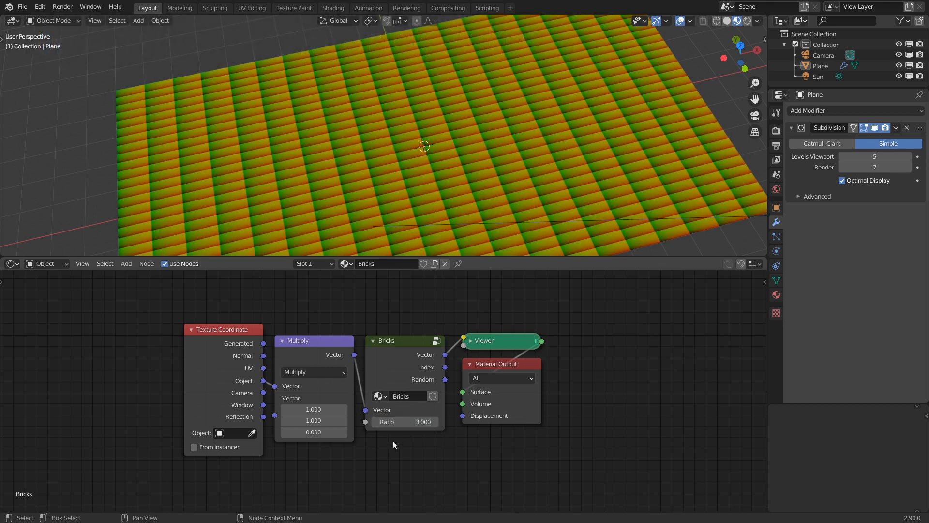